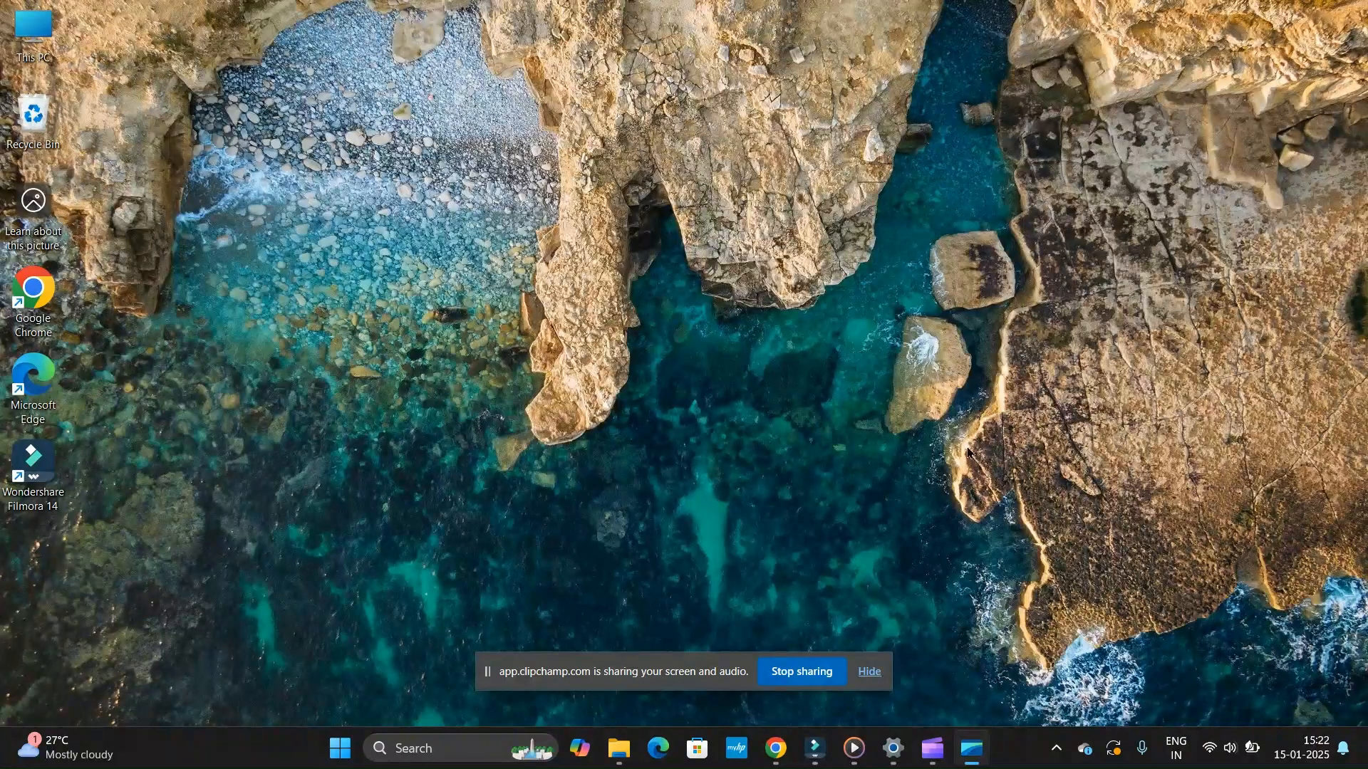
- Look at the lion-head example video in Media Player, minimize it, and switch to Wondershare Filmora
{"action": "left_click", "coordinate": [855, 746]}
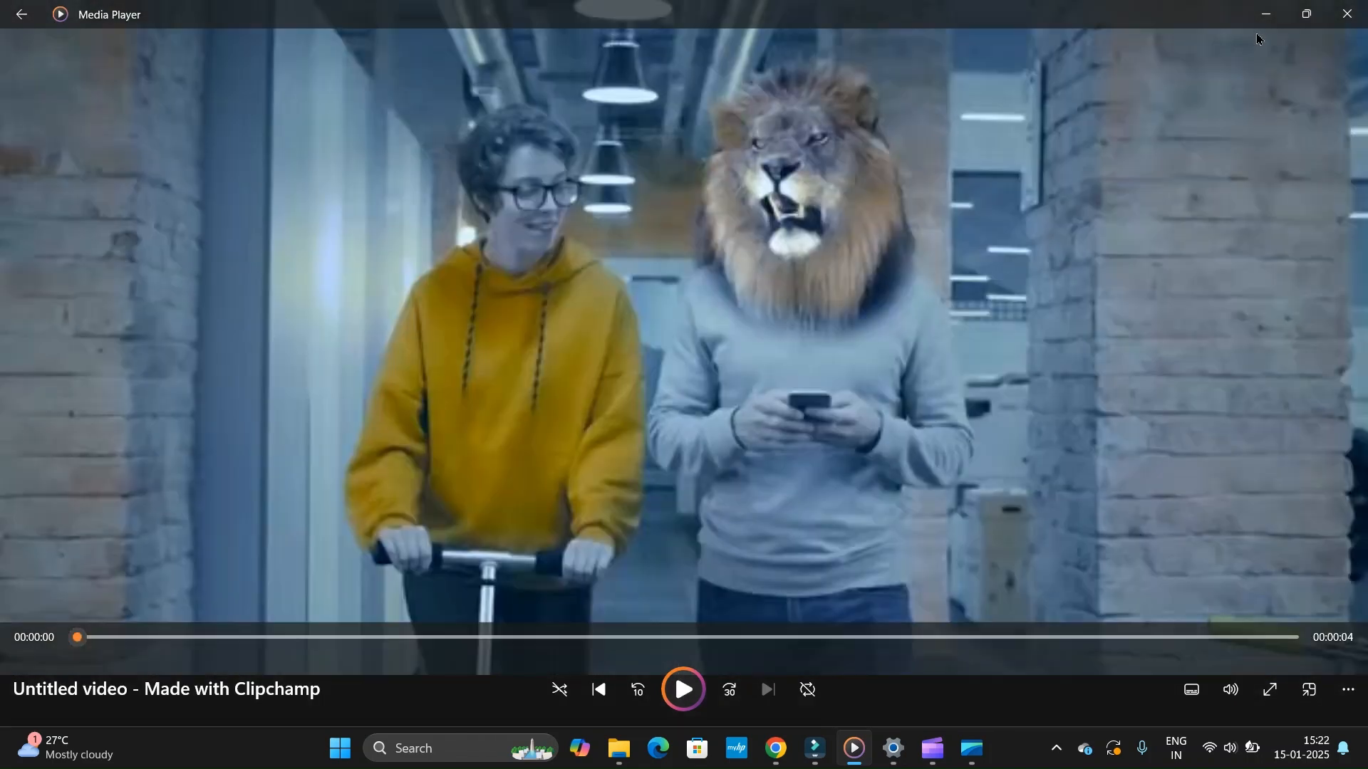
{"action": "left_click", "coordinate": [1265, 15]}
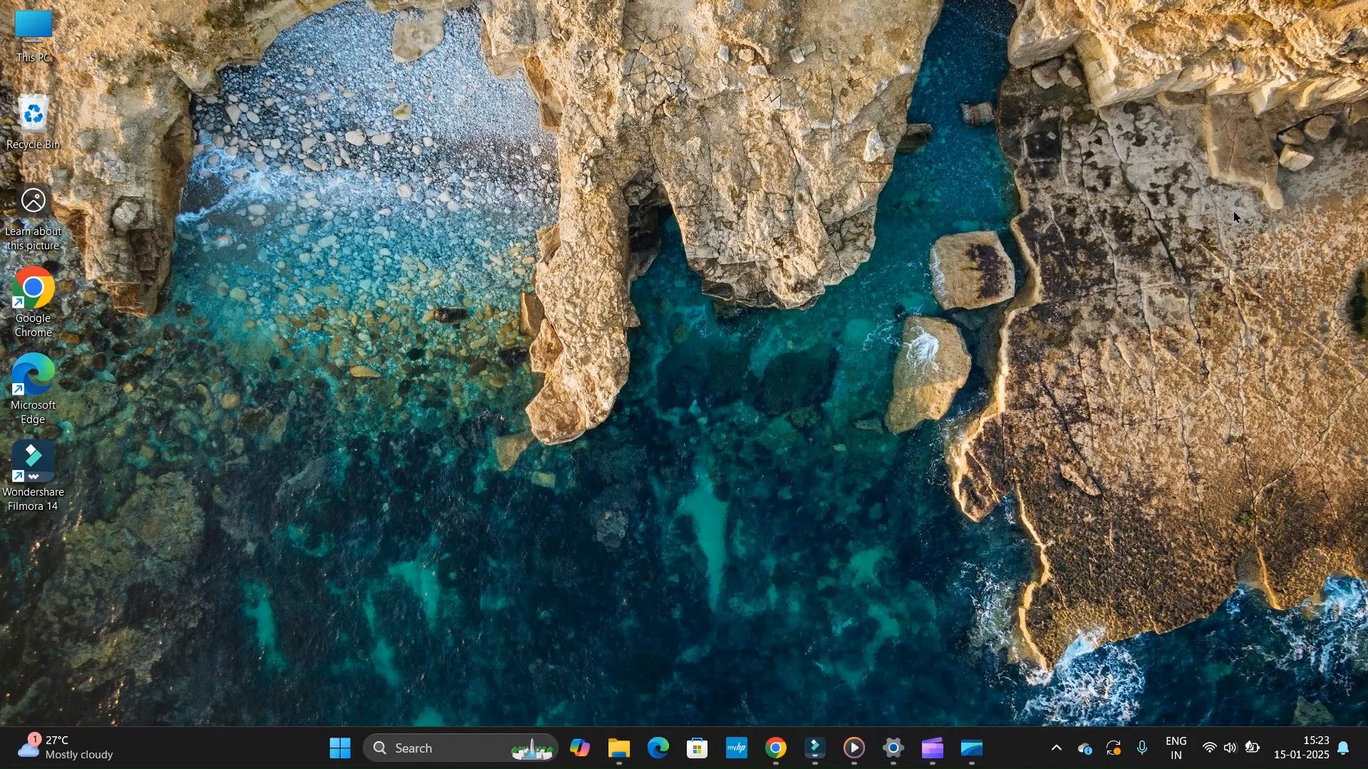
{"action": "mouse_move", "coordinate": [936, 745]}
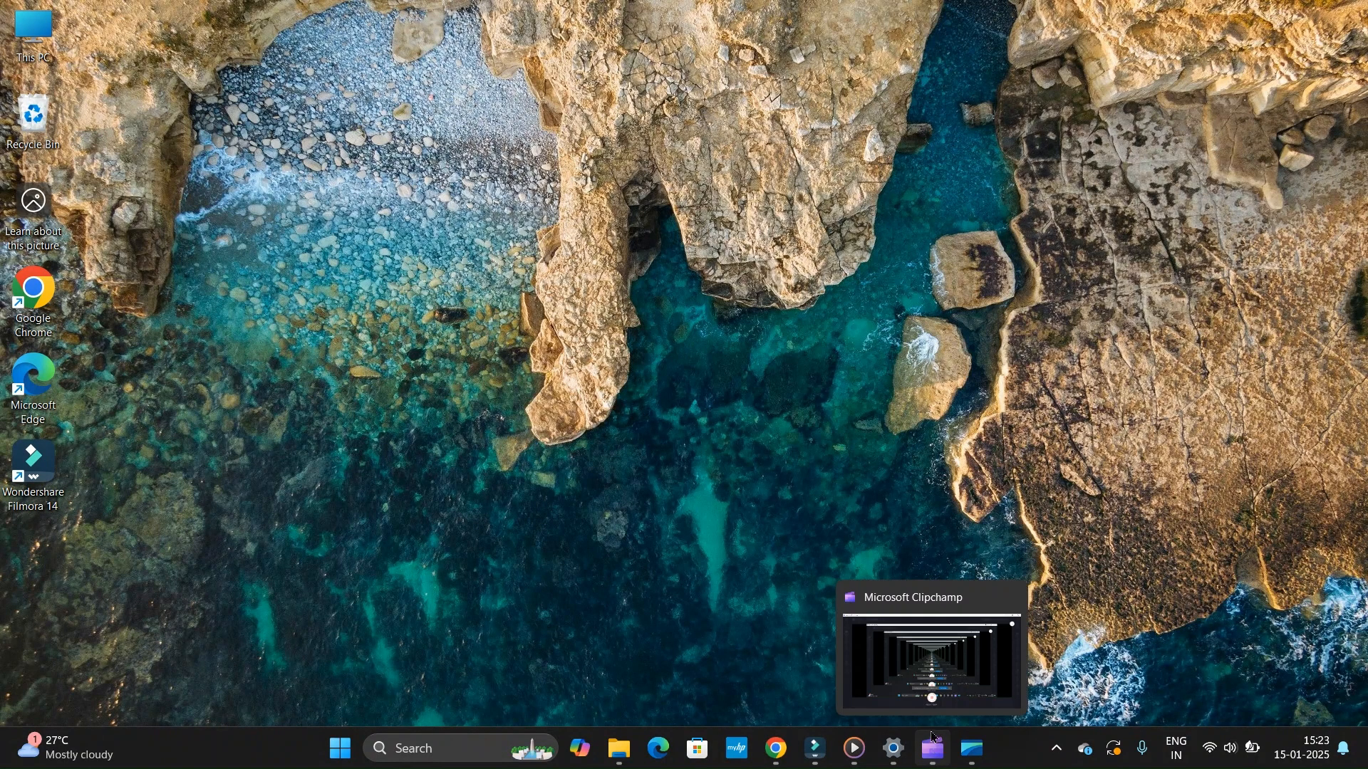
{"action": "mouse_move", "coordinate": [817, 745]}
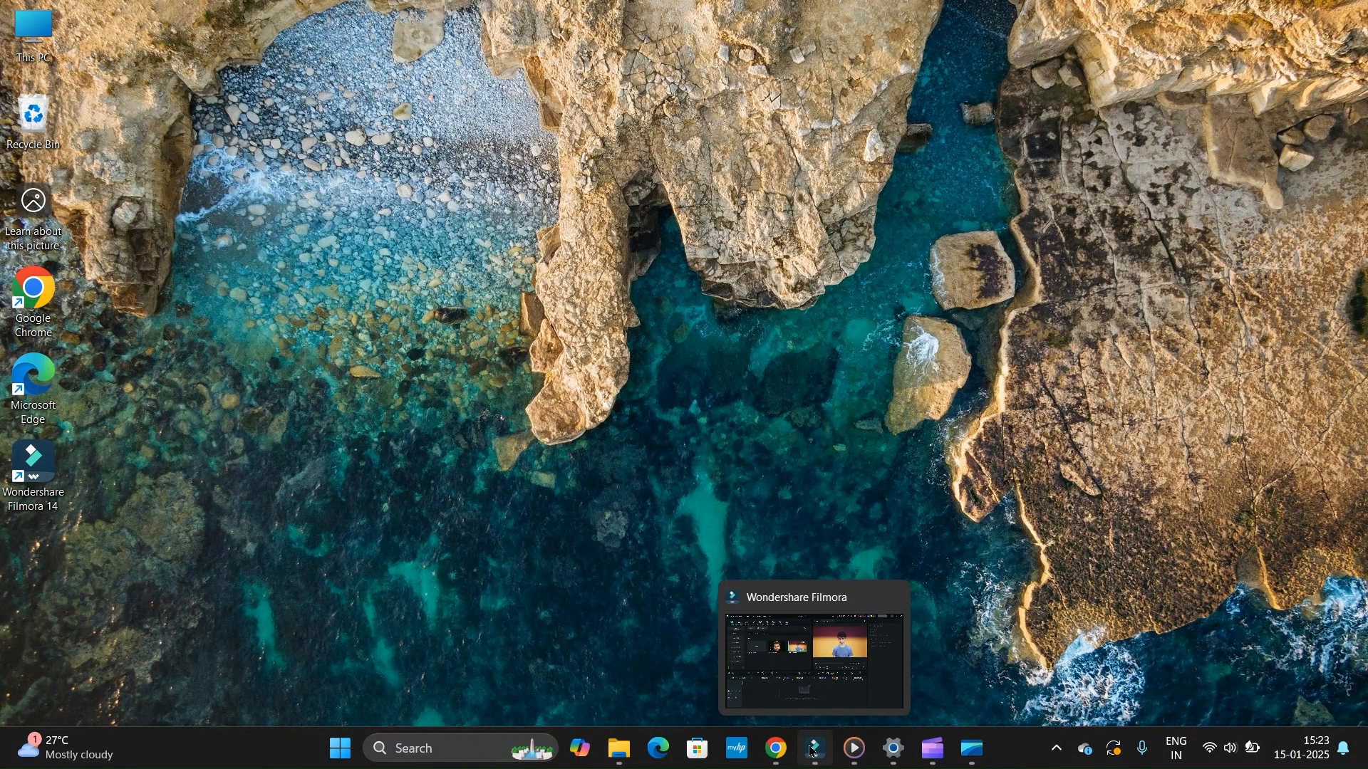
{"action": "left_click", "coordinate": [813, 751]}
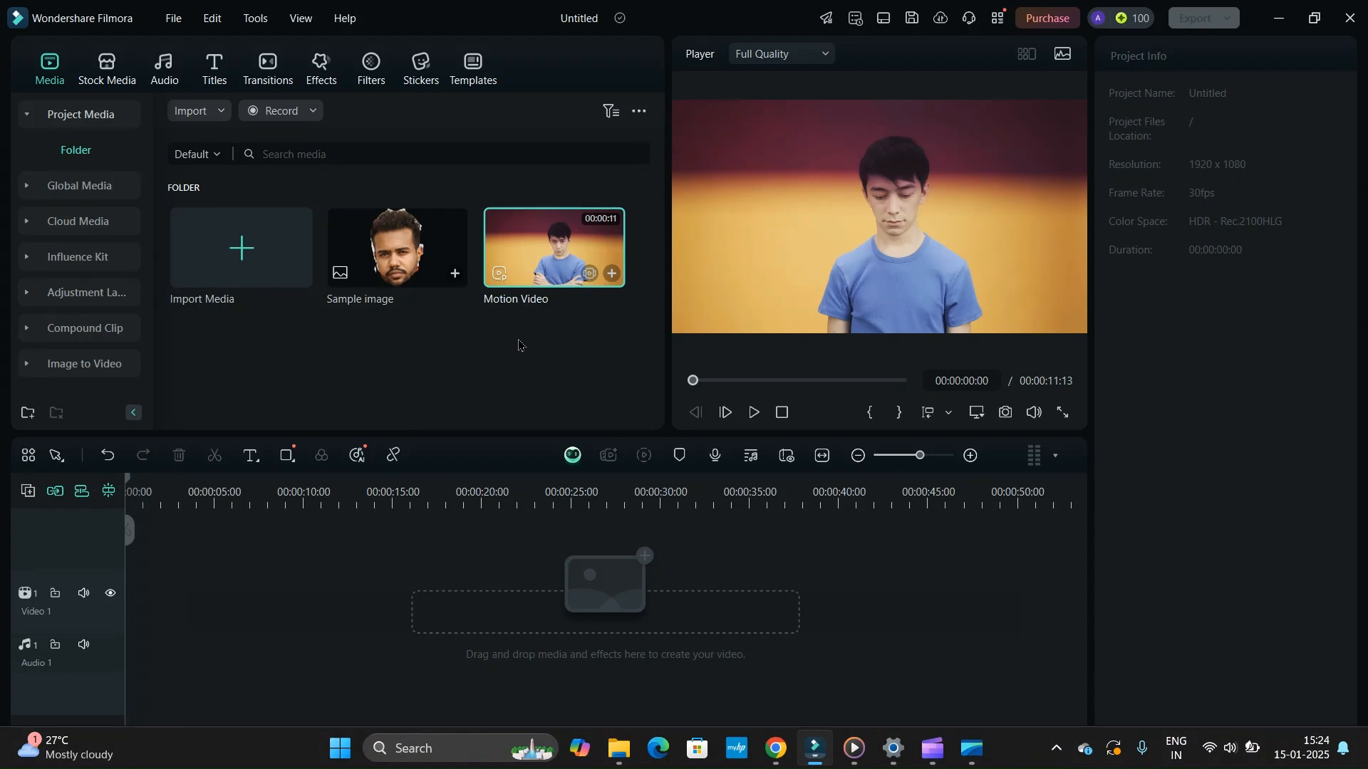
- Preview both media items and place Motion Video on the Video 1 track, keeping the project settings of 1920 x 1080 30fps
{"action": "double_click", "coordinate": [400, 280]}
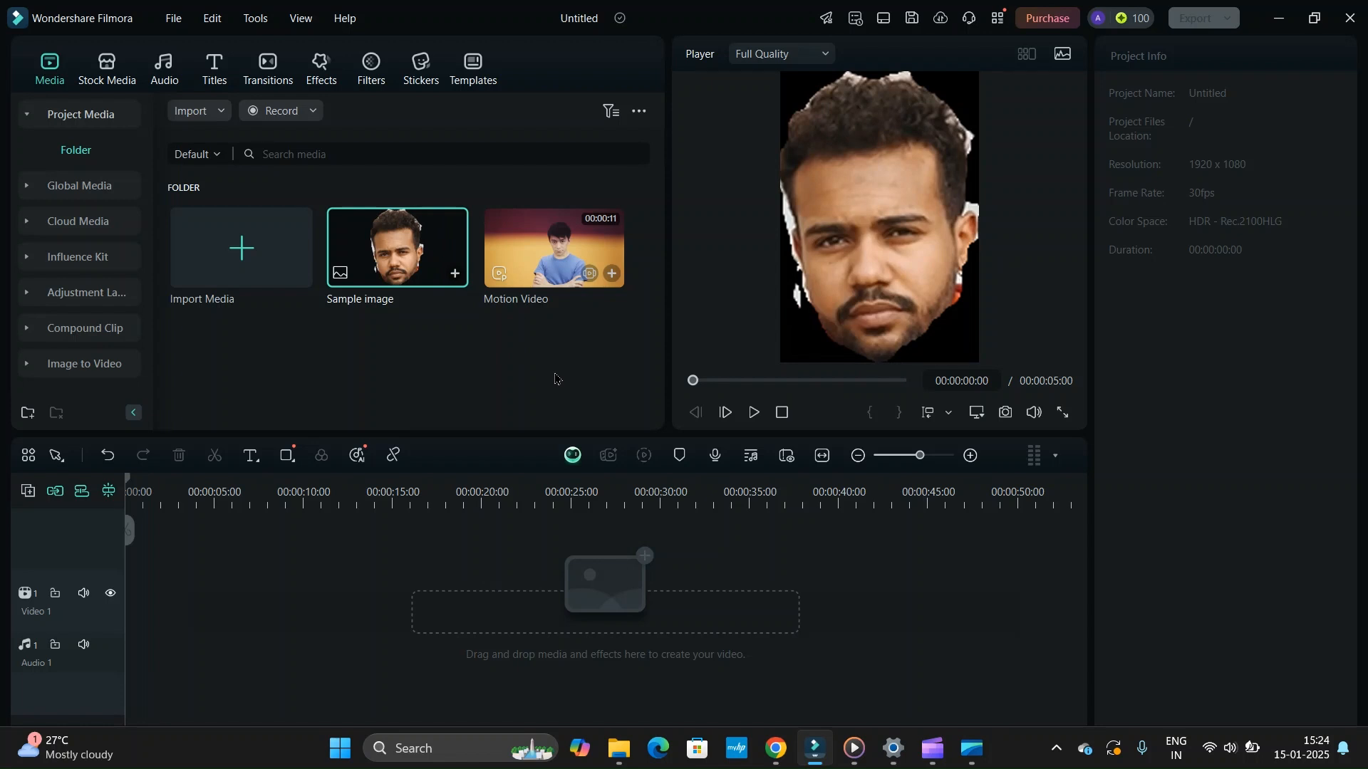
{"action": "double_click", "coordinate": [547, 256]}
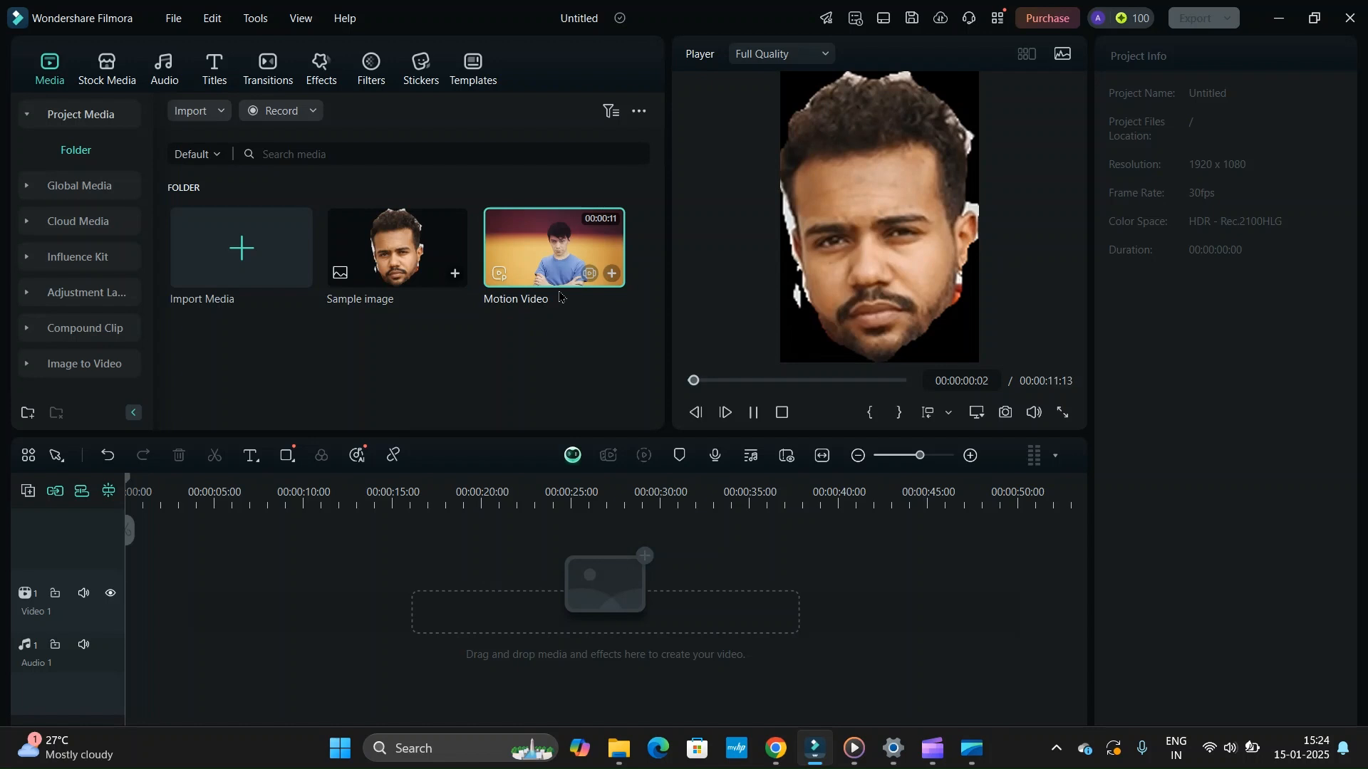
{"action": "left_click_drag", "start_coordinate": [545, 280], "coordinate": [189, 605]}
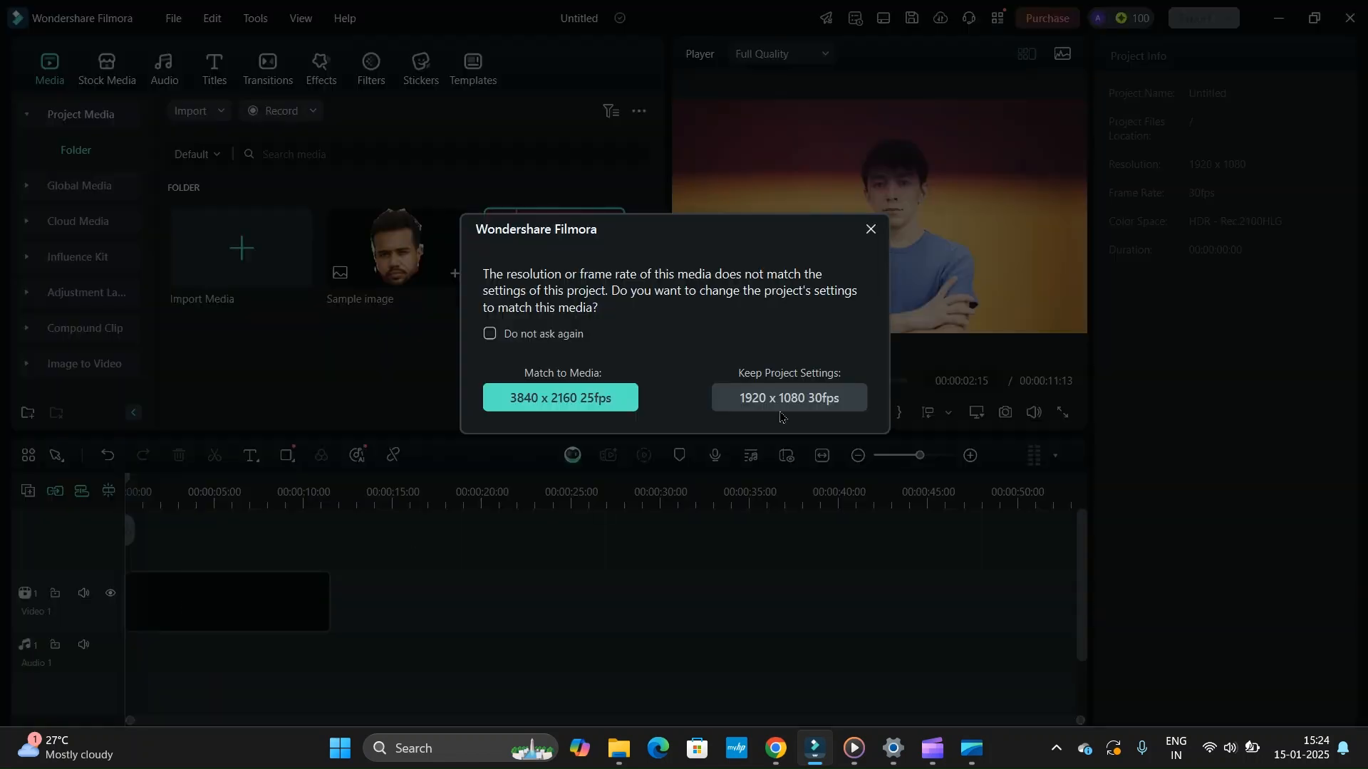
{"action": "left_click", "coordinate": [791, 407]}
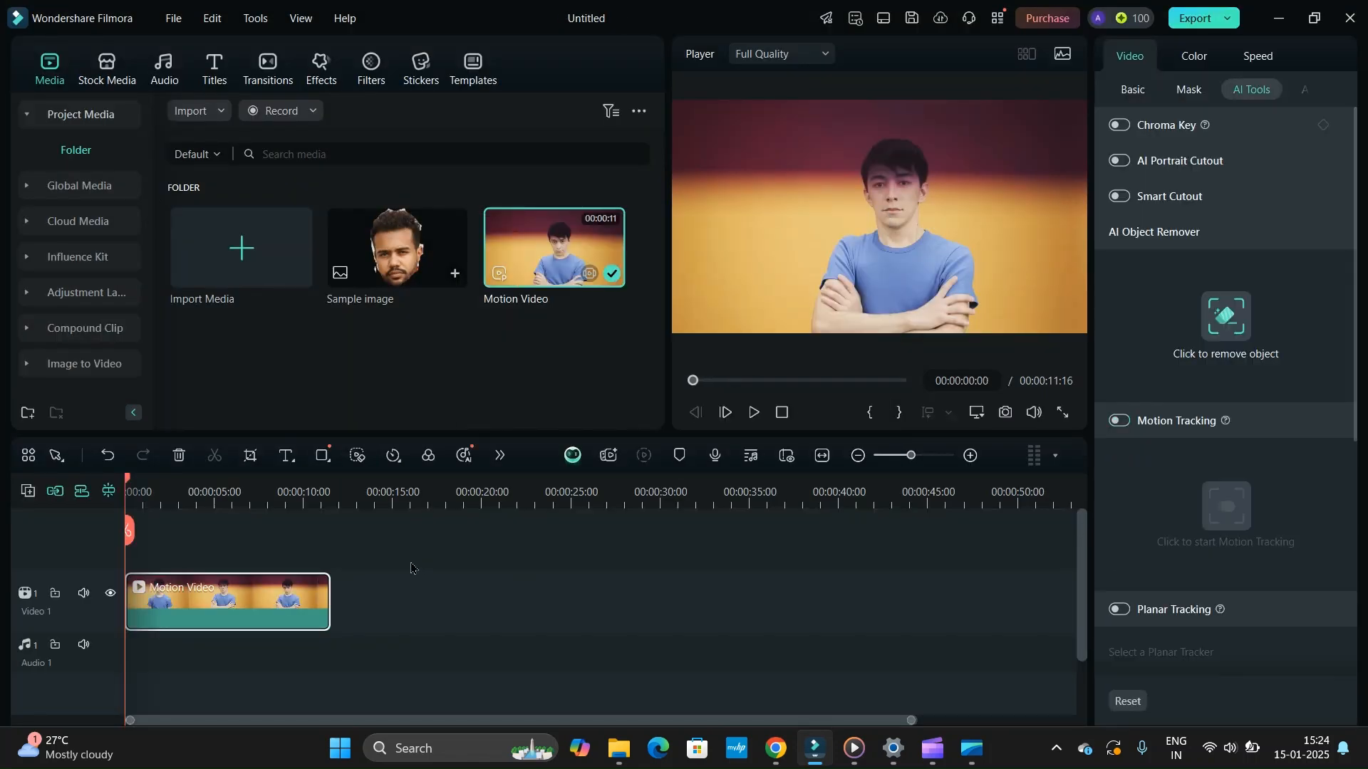
- Place Sample image on a track above Motion Video and extend it back to the timeline start so it spans the whole clip
{"action": "double_click", "coordinate": [422, 265]}
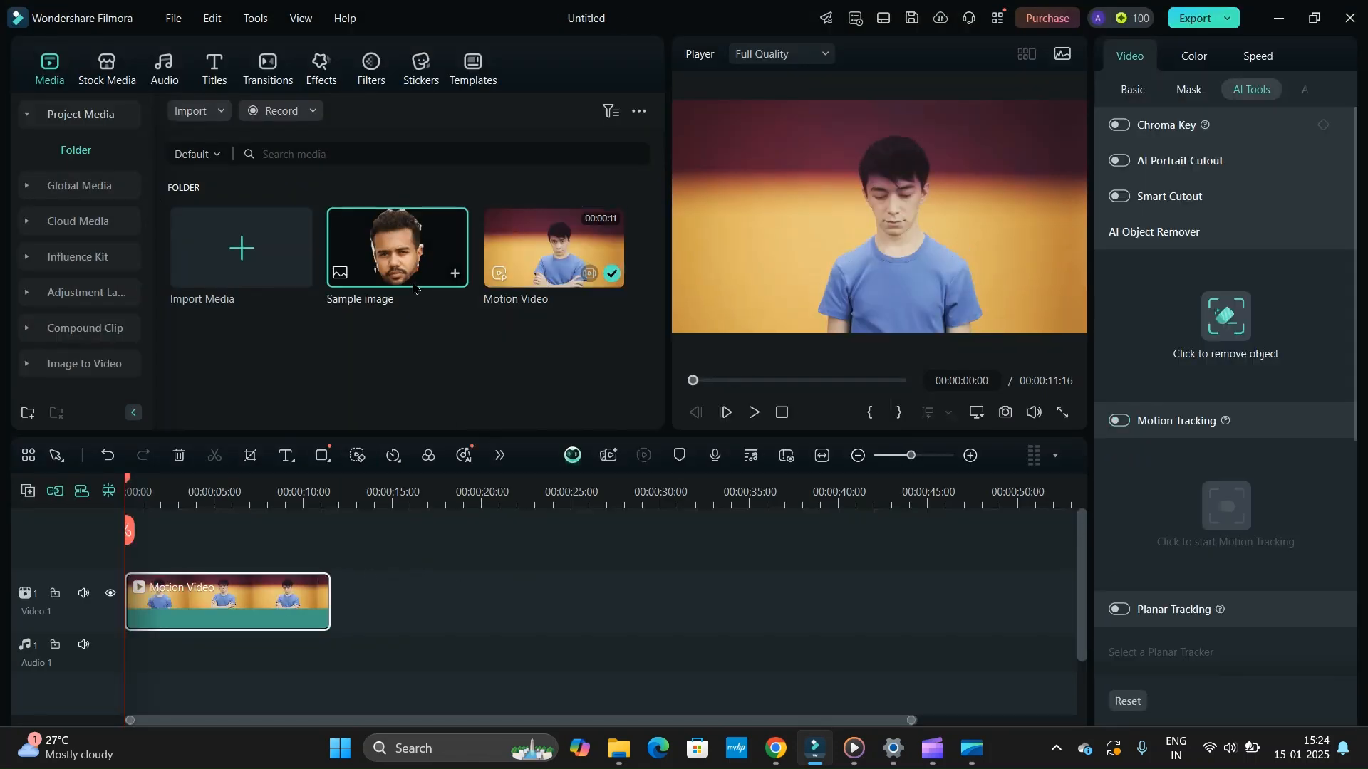
{"action": "left_click_drag", "start_coordinate": [423, 265], "coordinate": [212, 549]}
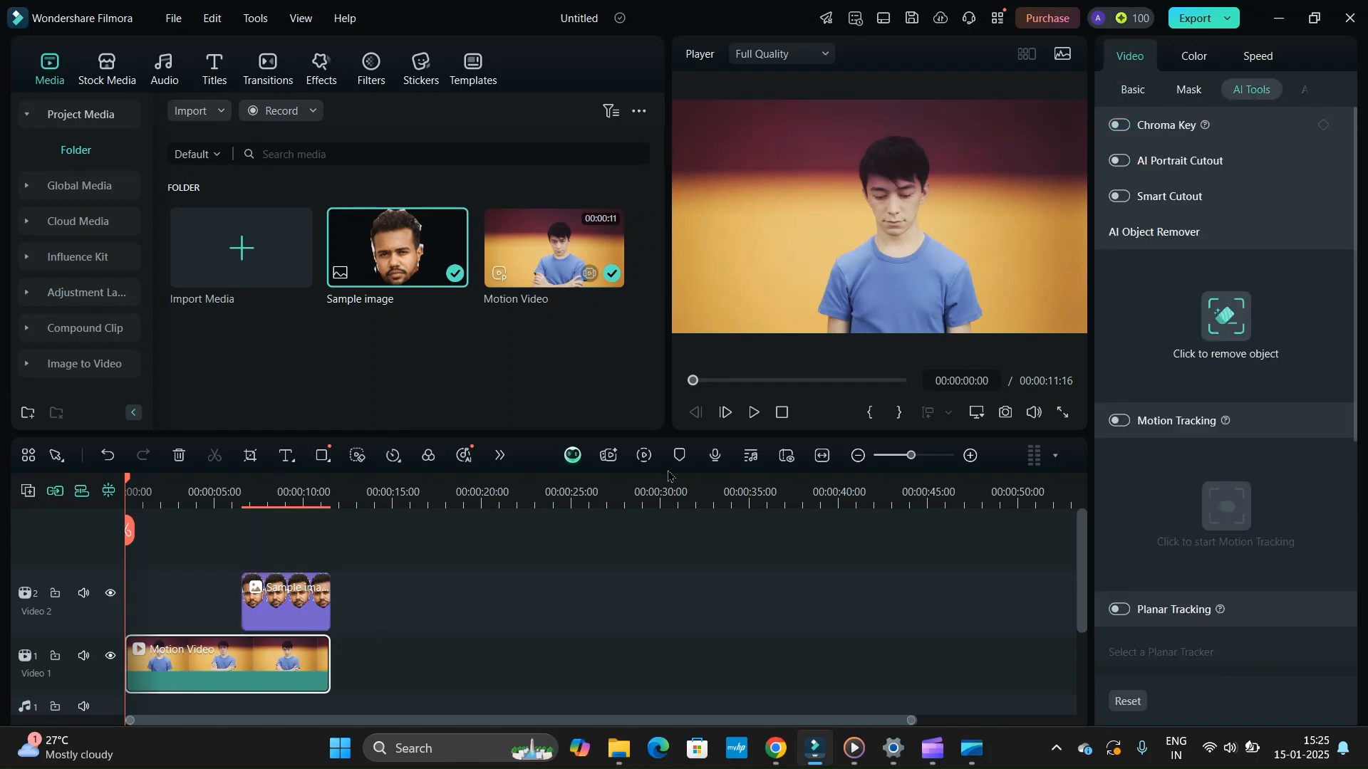
{"action": "left_click", "coordinate": [753, 413]}
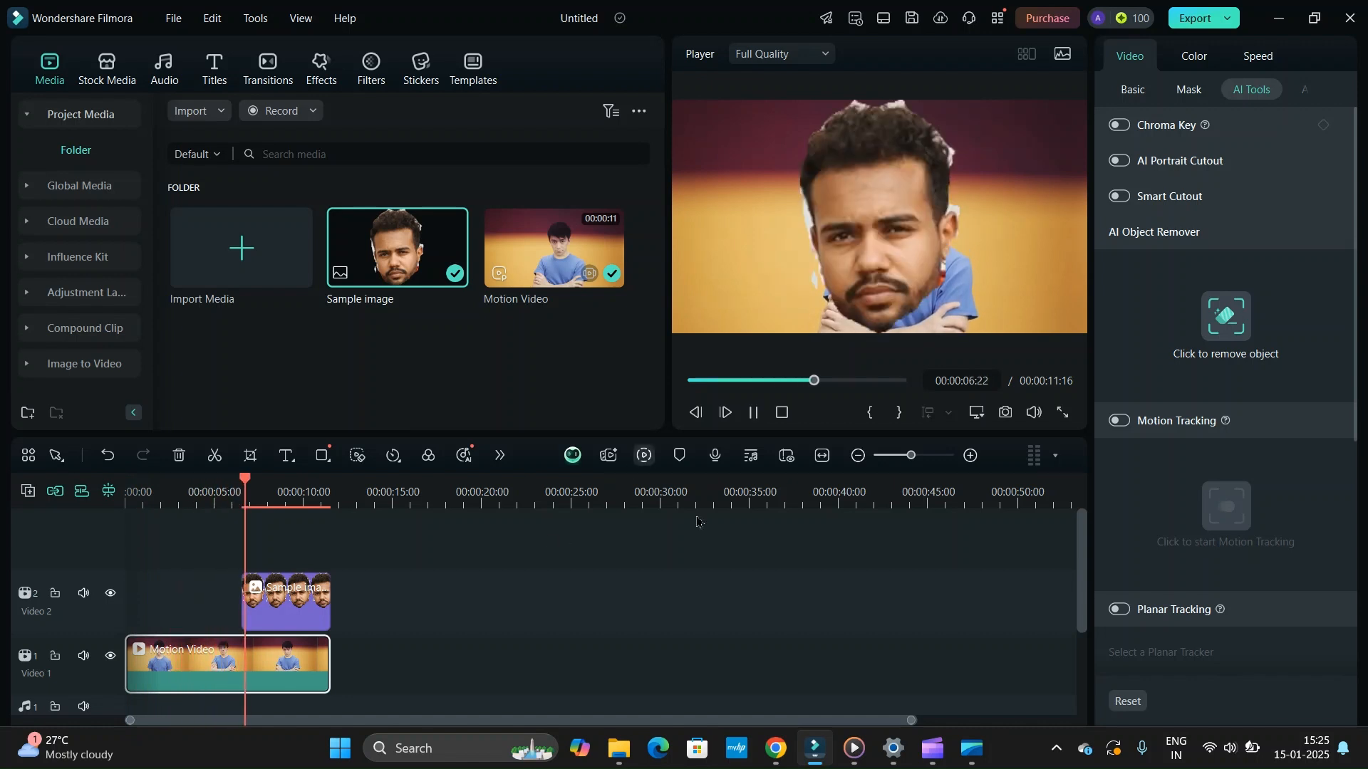
{"action": "left_click", "coordinate": [754, 413]}
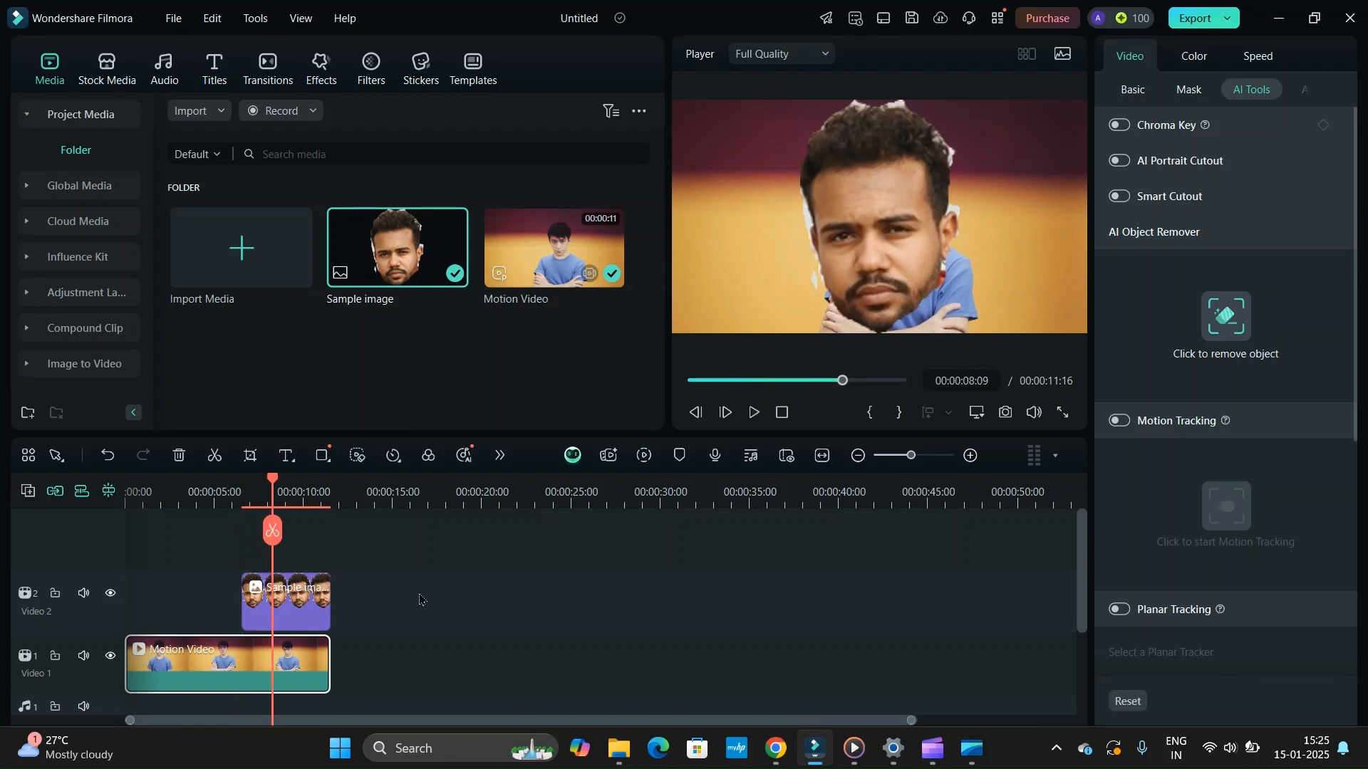
{"action": "left_click", "coordinate": [299, 597]}
{"action": "left_click_drag", "start_coordinate": [245, 593], "coordinate": [126, 605]}
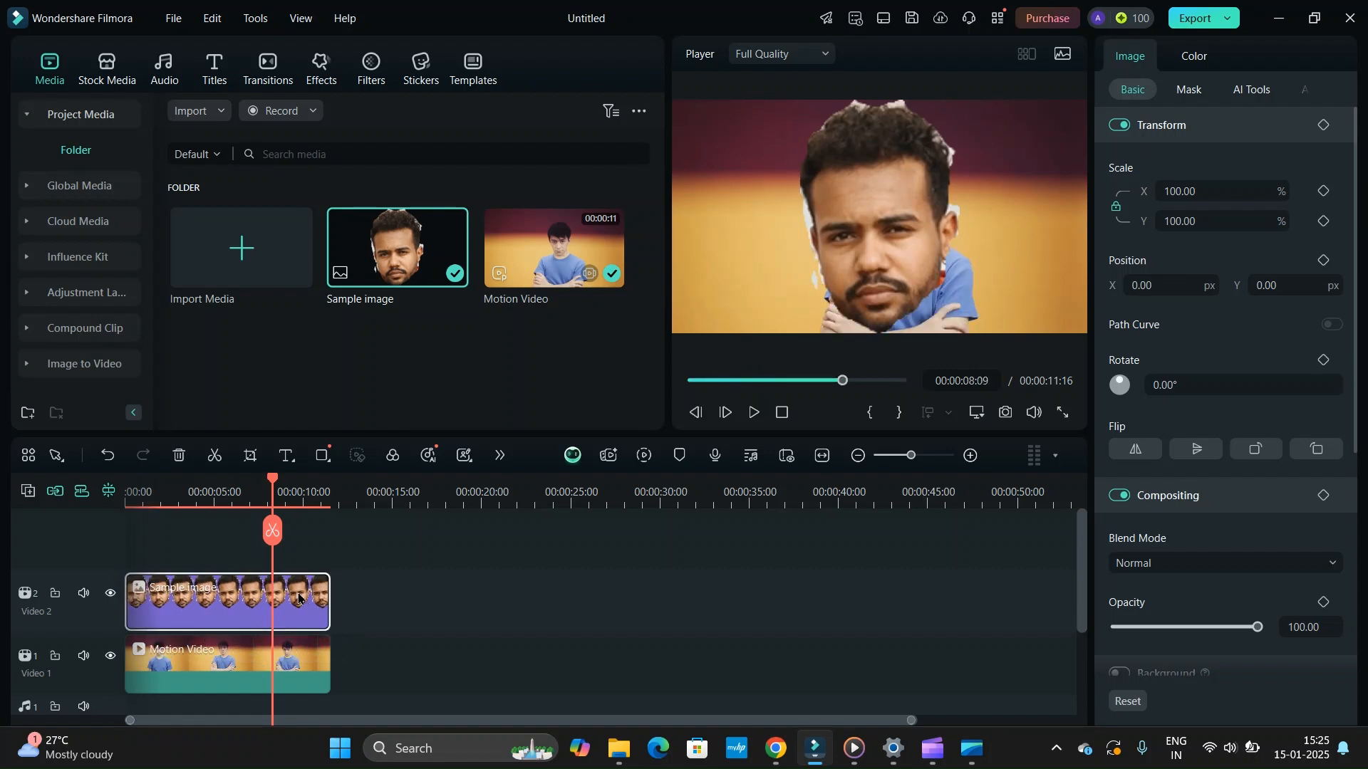
- Scale the Sample image down to about 47% and place it beside the man's head, at about X -393, Y 126 px
{"action": "left_click", "coordinate": [238, 646]}
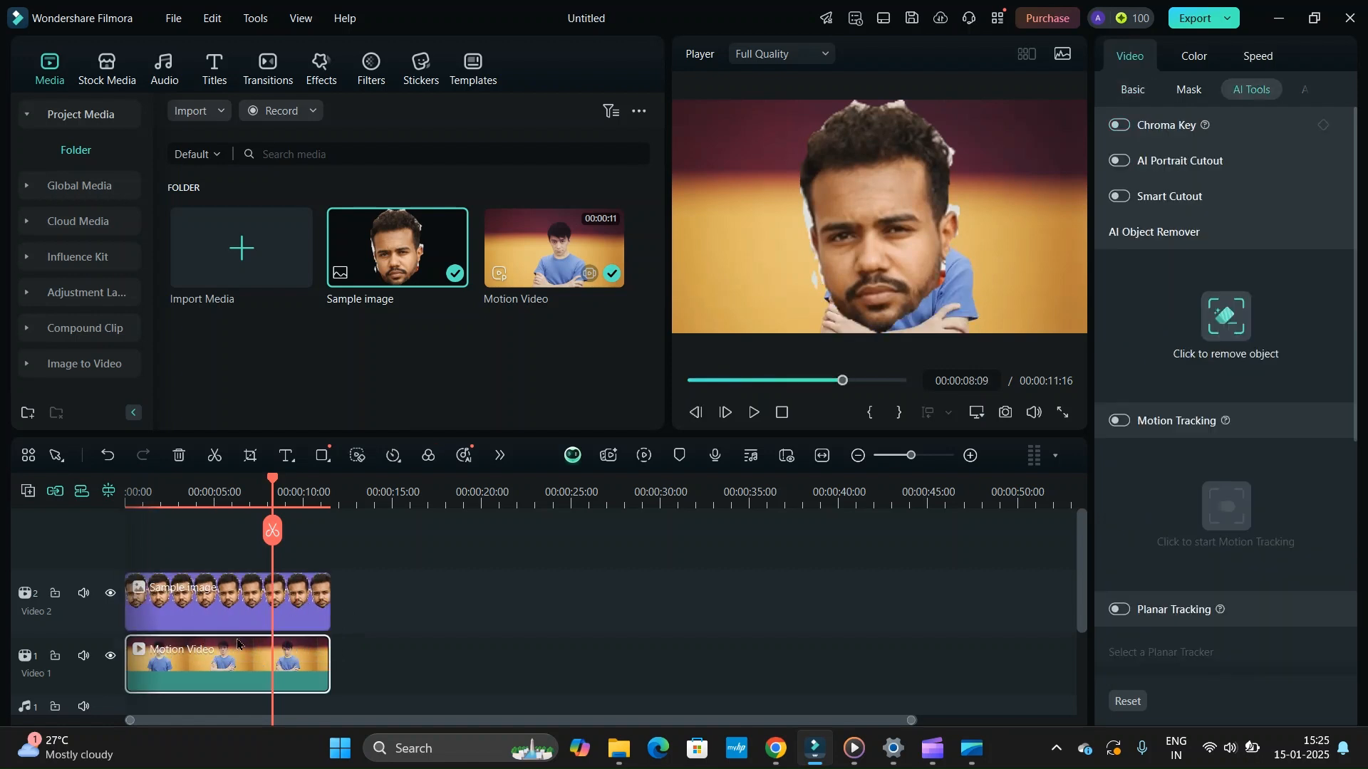
{"action": "left_click", "coordinate": [320, 582]}
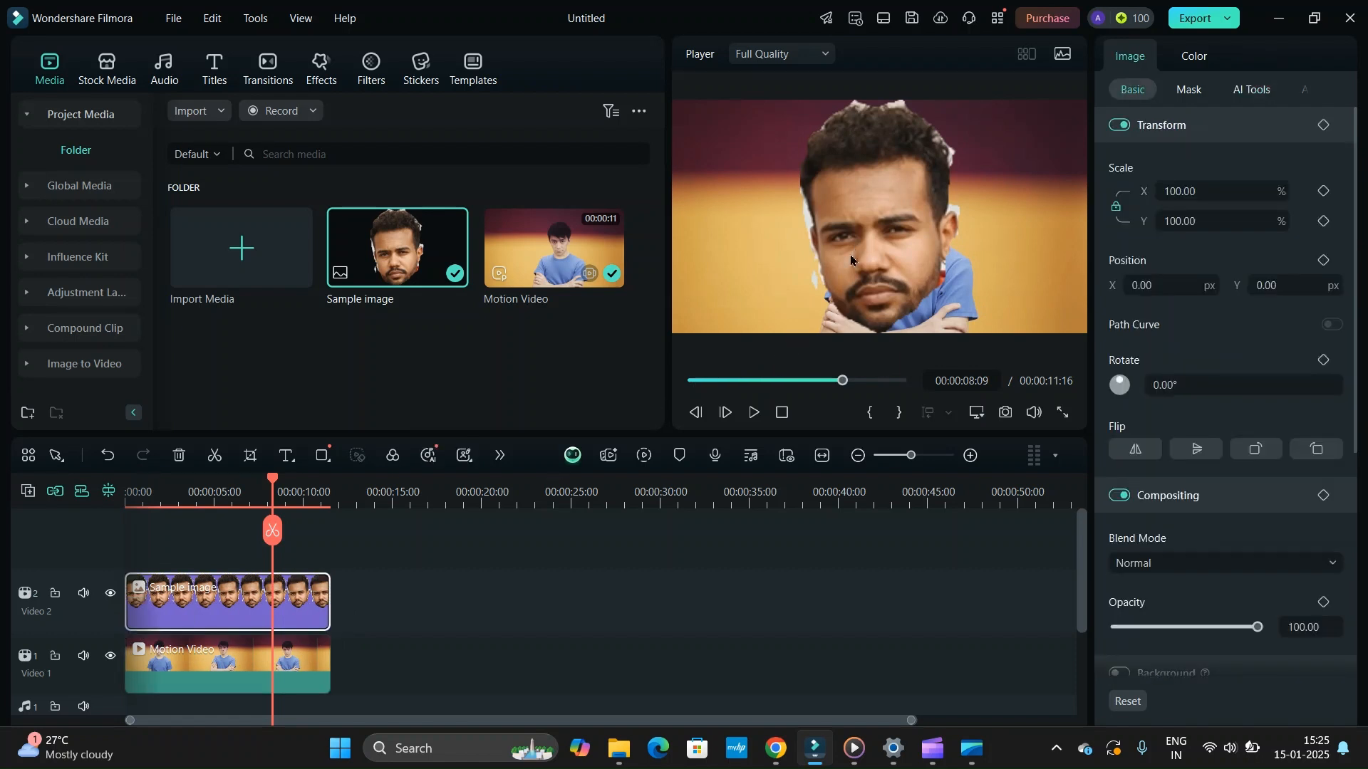
{"action": "left_click", "coordinate": [872, 197]}
{"action": "left_click_drag", "start_coordinate": [794, 330], "coordinate": [886, 210]}
{"action": "left_click_drag", "start_coordinate": [913, 139], "coordinate": [807, 191]}
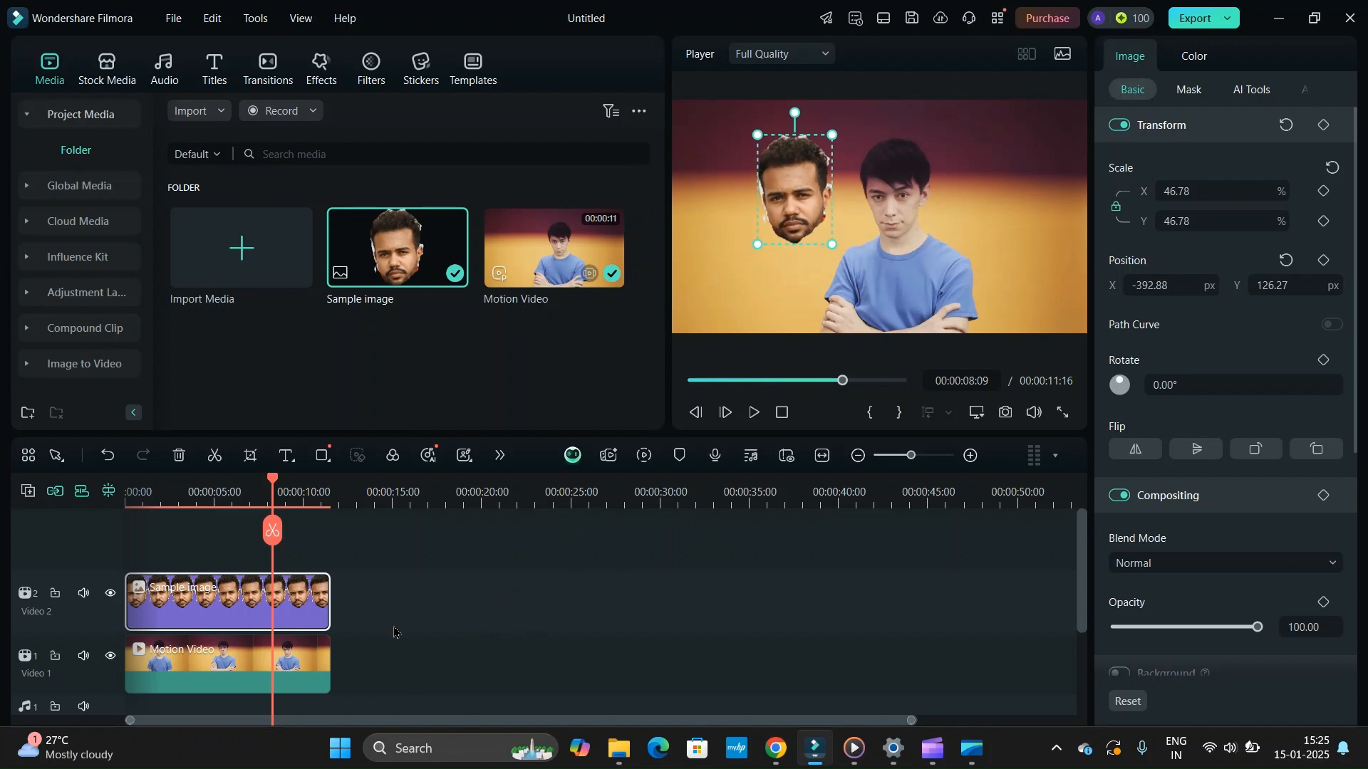
- Enable Motion Tracking on the Motion Video clip
{"action": "left_click", "coordinate": [324, 659]}
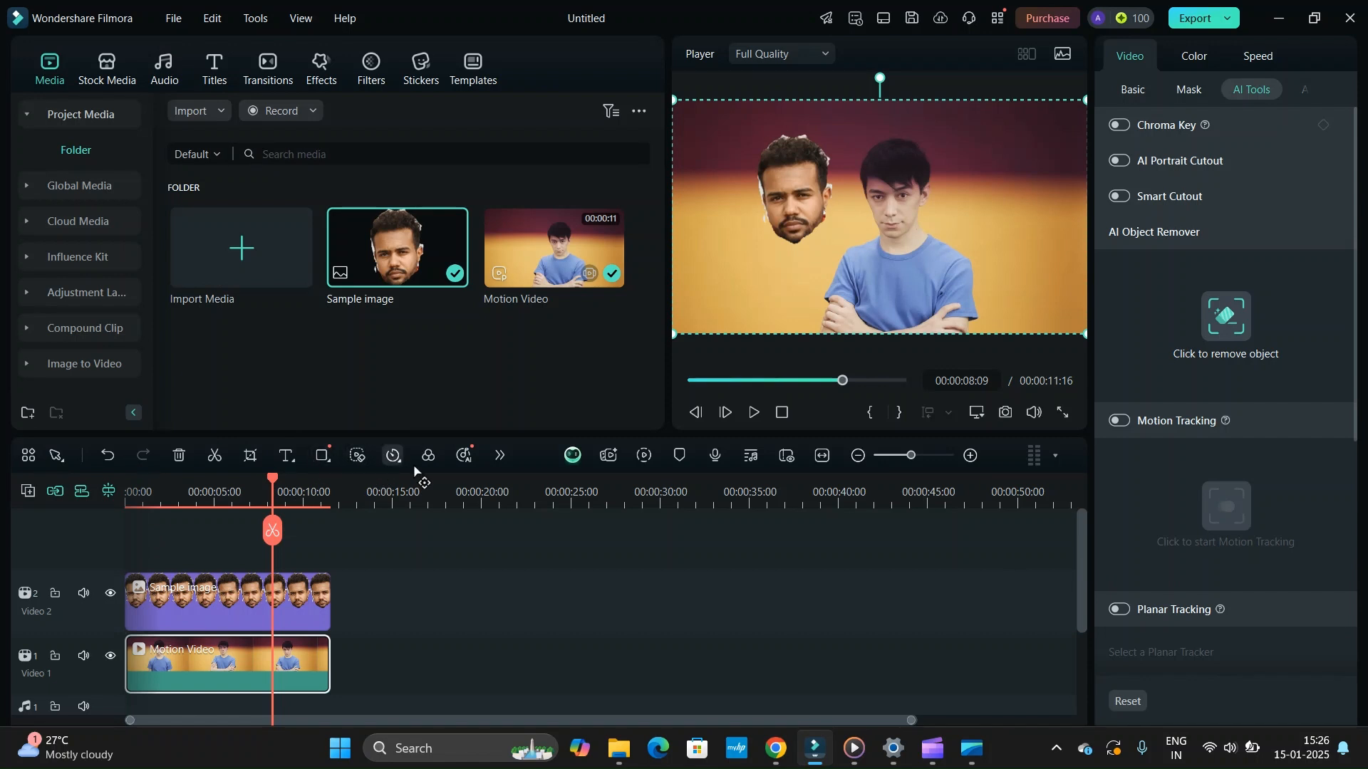
{"action": "left_click", "coordinate": [499, 458]}
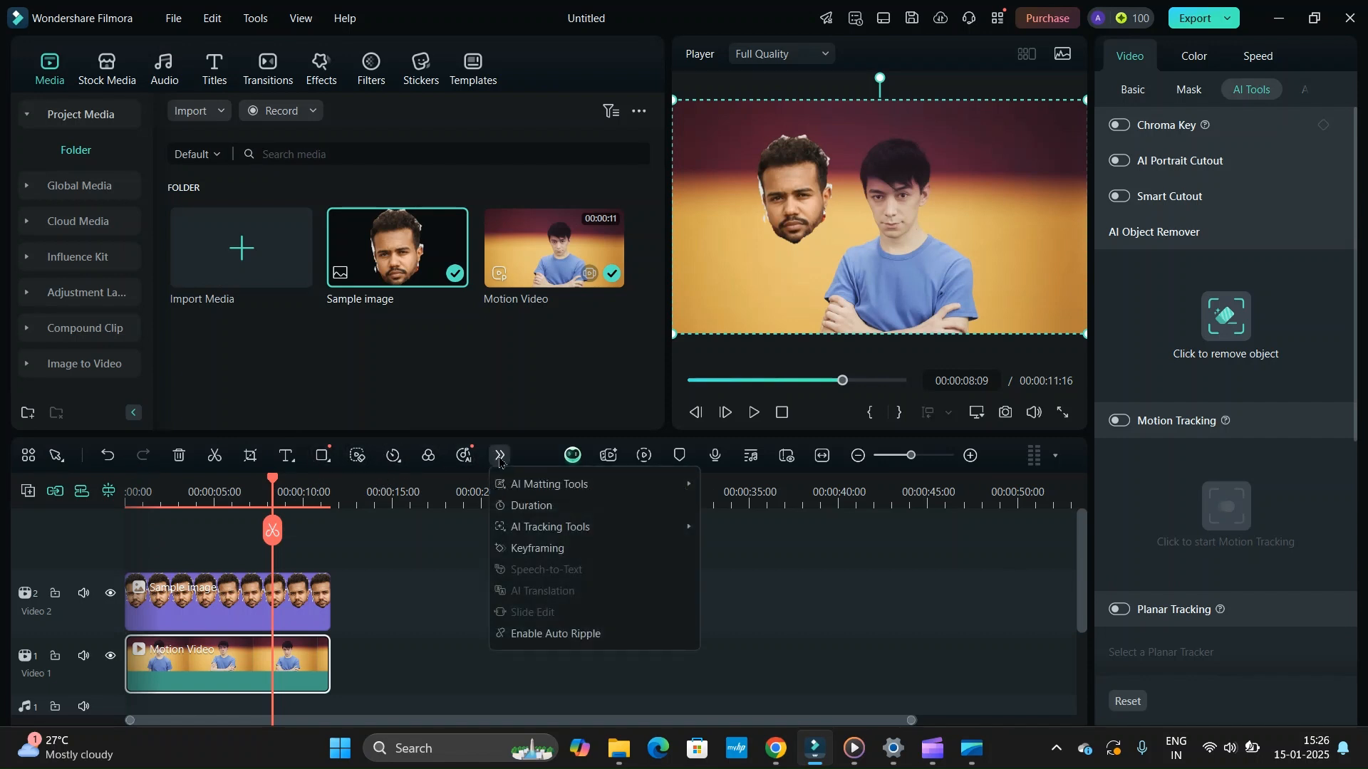
{"action": "mouse_move", "coordinate": [511, 530]}
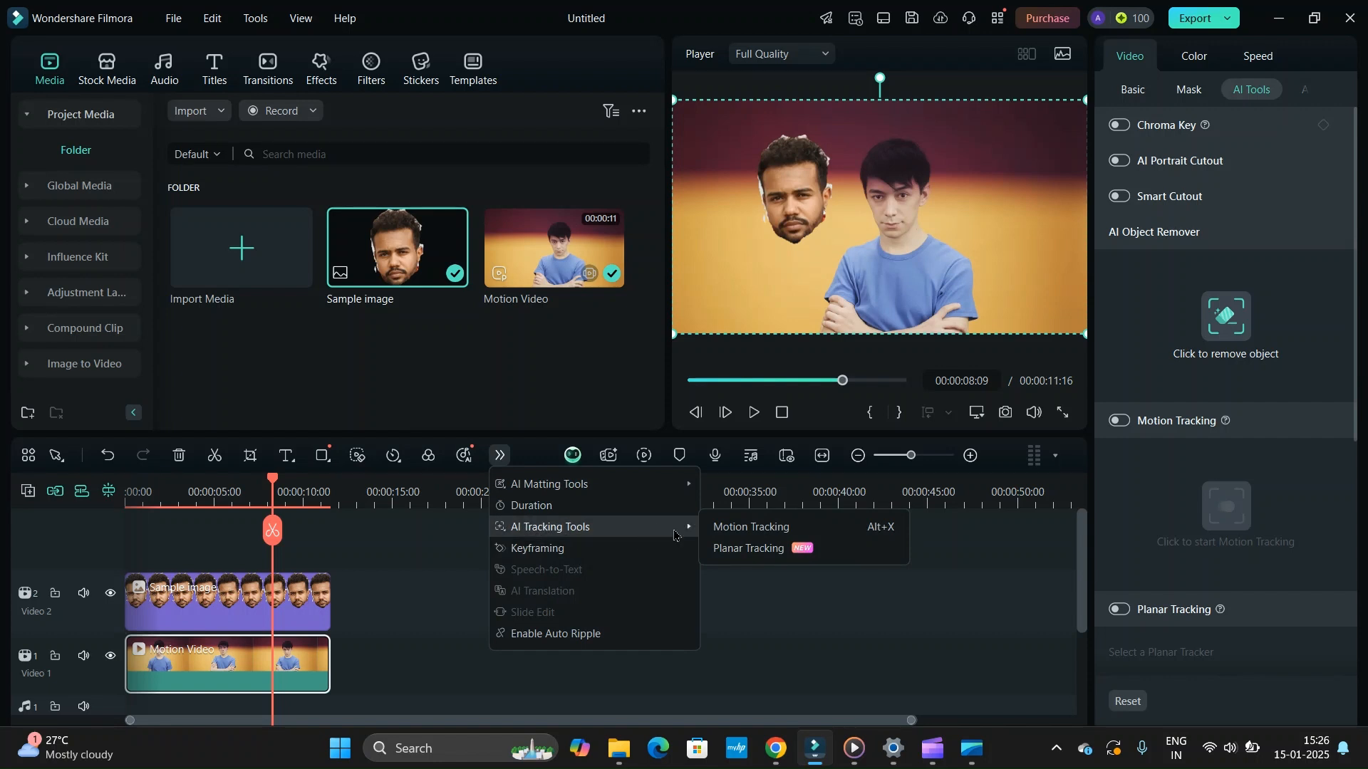
{"action": "left_click", "coordinate": [736, 528]}
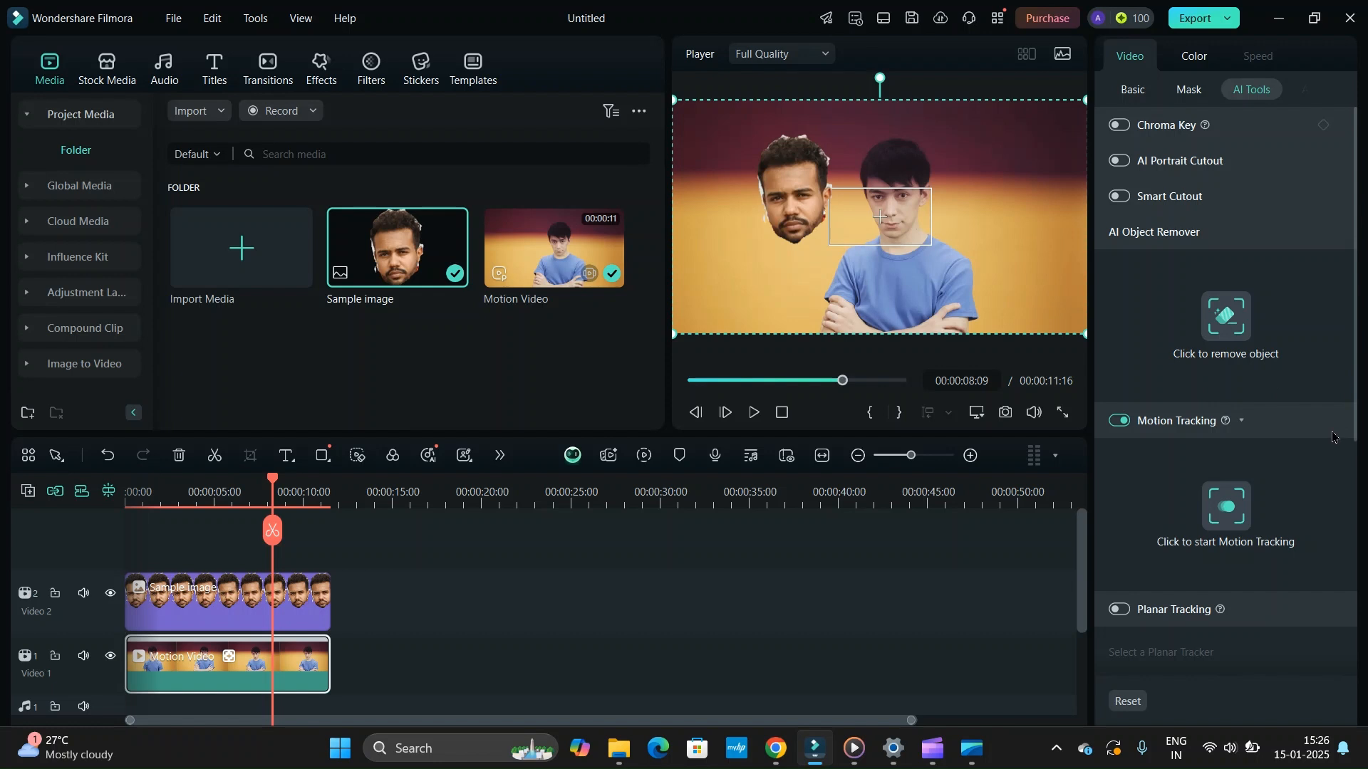
{"action": "left_click", "coordinate": [1118, 426]}
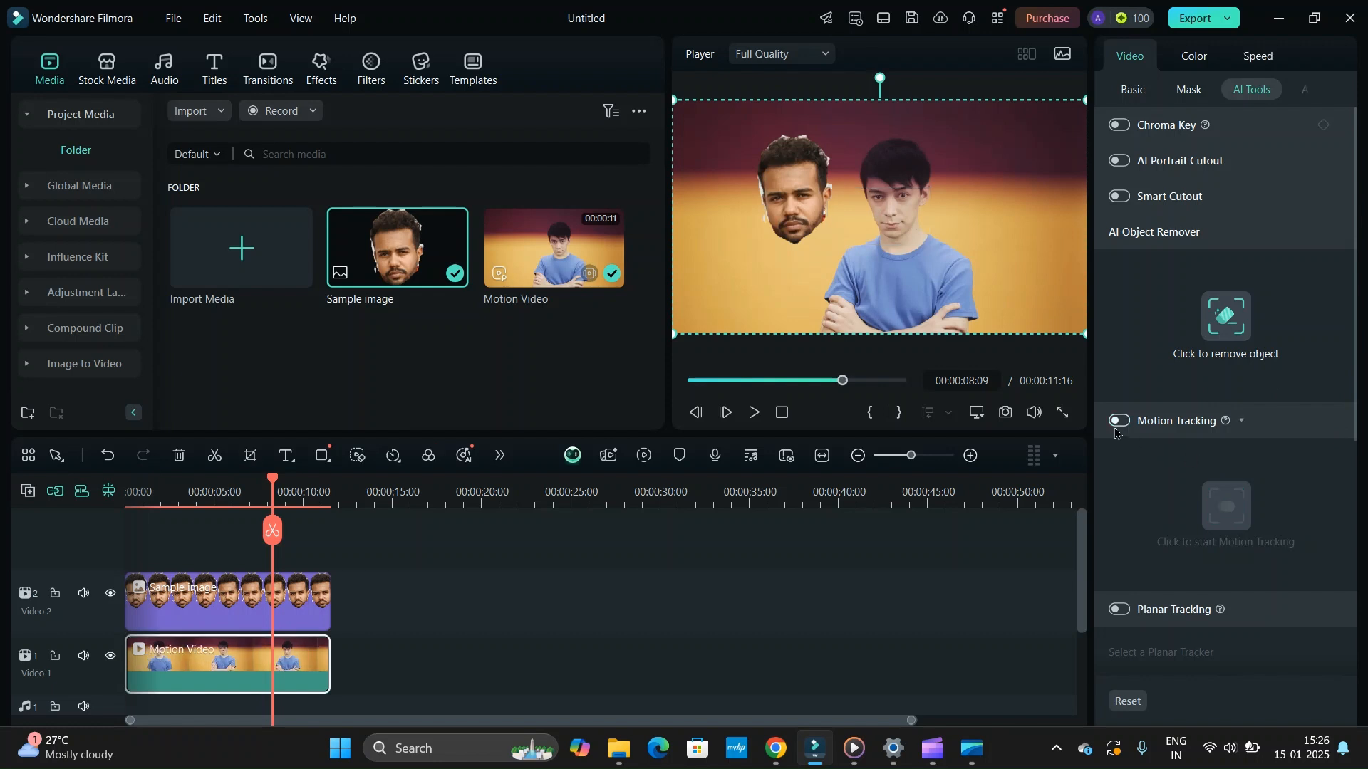
{"action": "left_click", "coordinate": [1116, 423]}
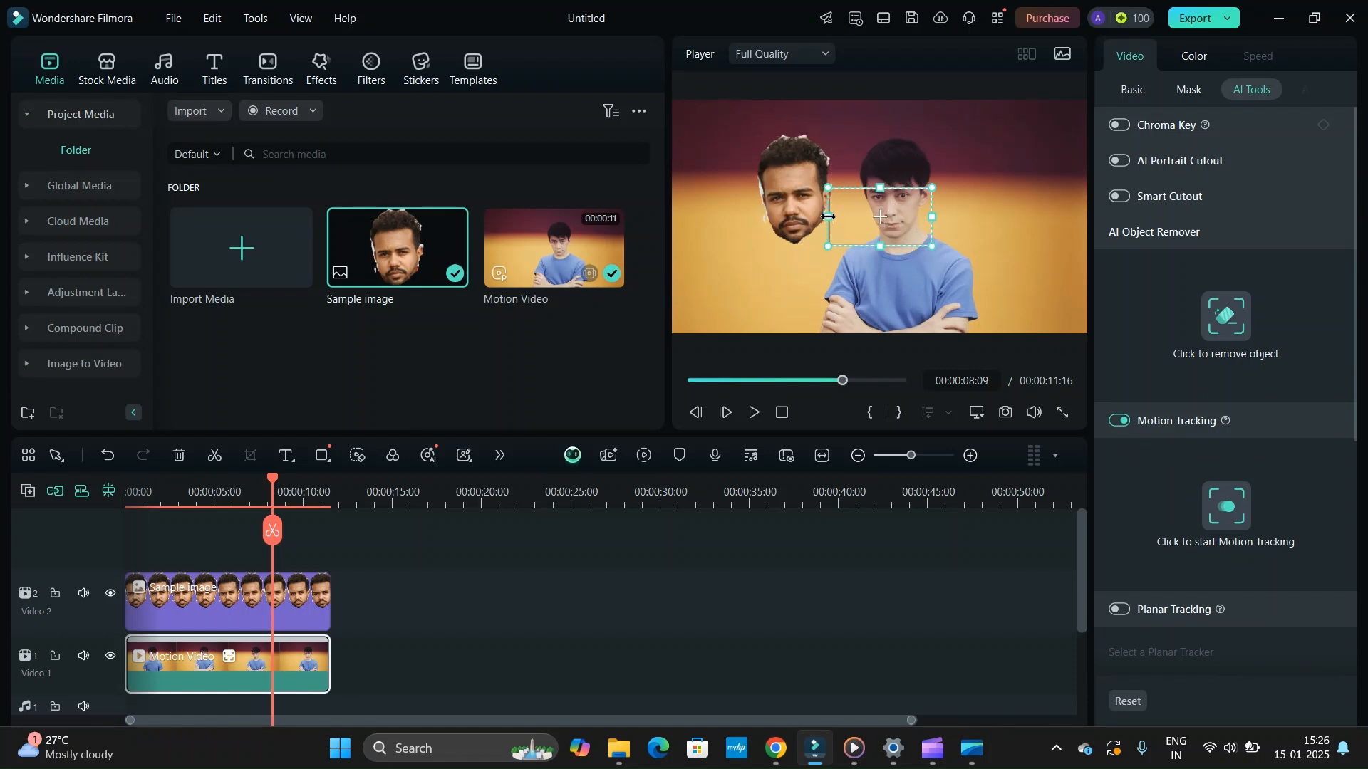
- Shrink the tracking box to a small area over the man's face and run Motion Tracking on it
{"action": "left_click_drag", "start_coordinate": [827, 216], "coordinate": [867, 200]}
{"action": "left_click_drag", "start_coordinate": [899, 245], "coordinate": [906, 202]}
{"action": "left_click_drag", "start_coordinate": [871, 203], "coordinate": [896, 201]}
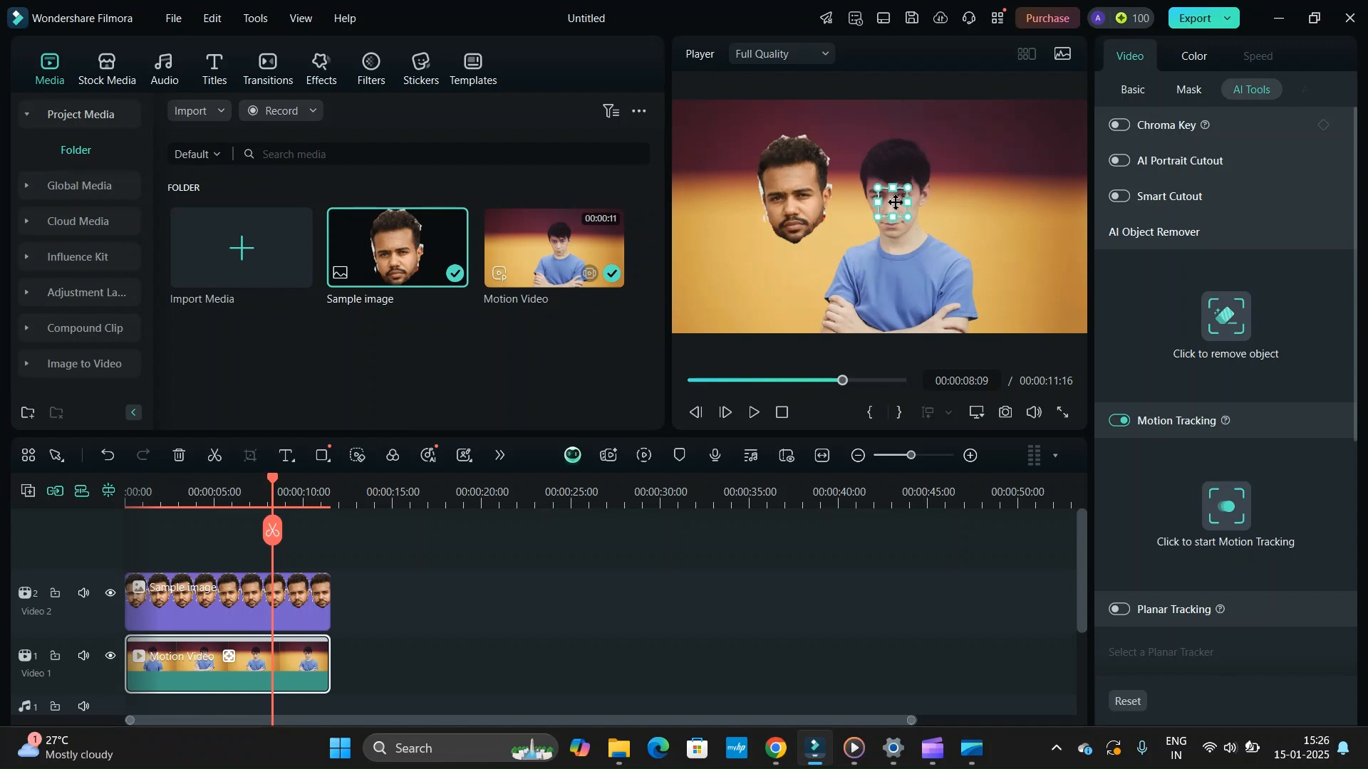
{"action": "left_click", "coordinate": [808, 208]}
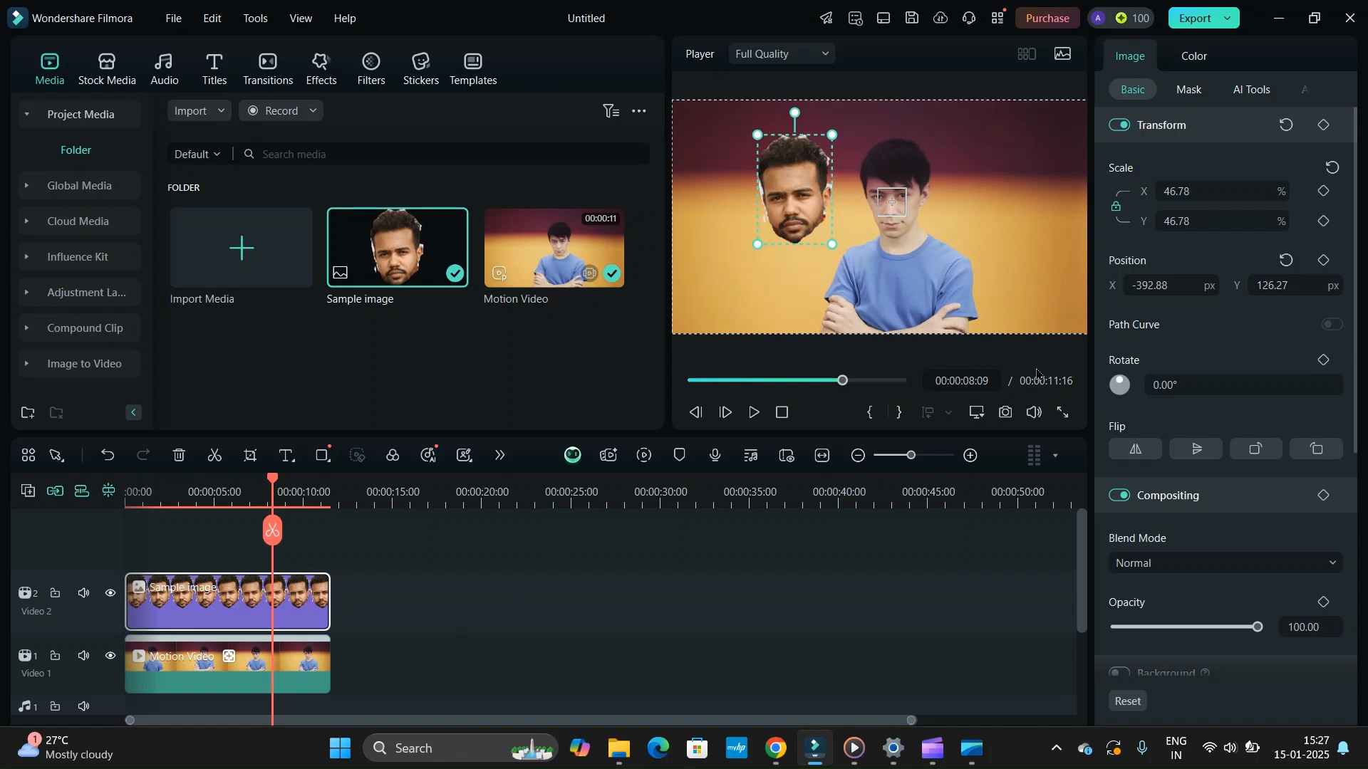
{"action": "left_click", "coordinate": [896, 207]}
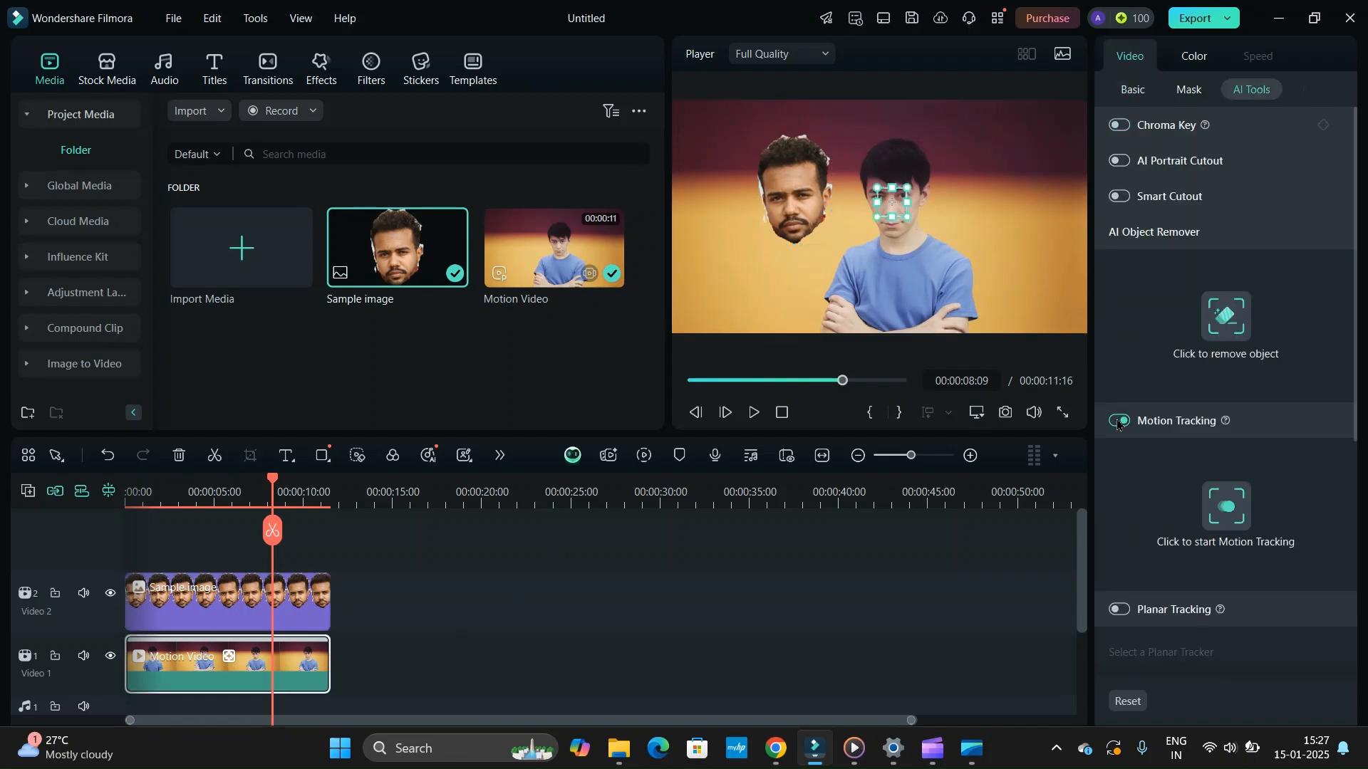
{"action": "left_click", "coordinate": [1235, 516]}
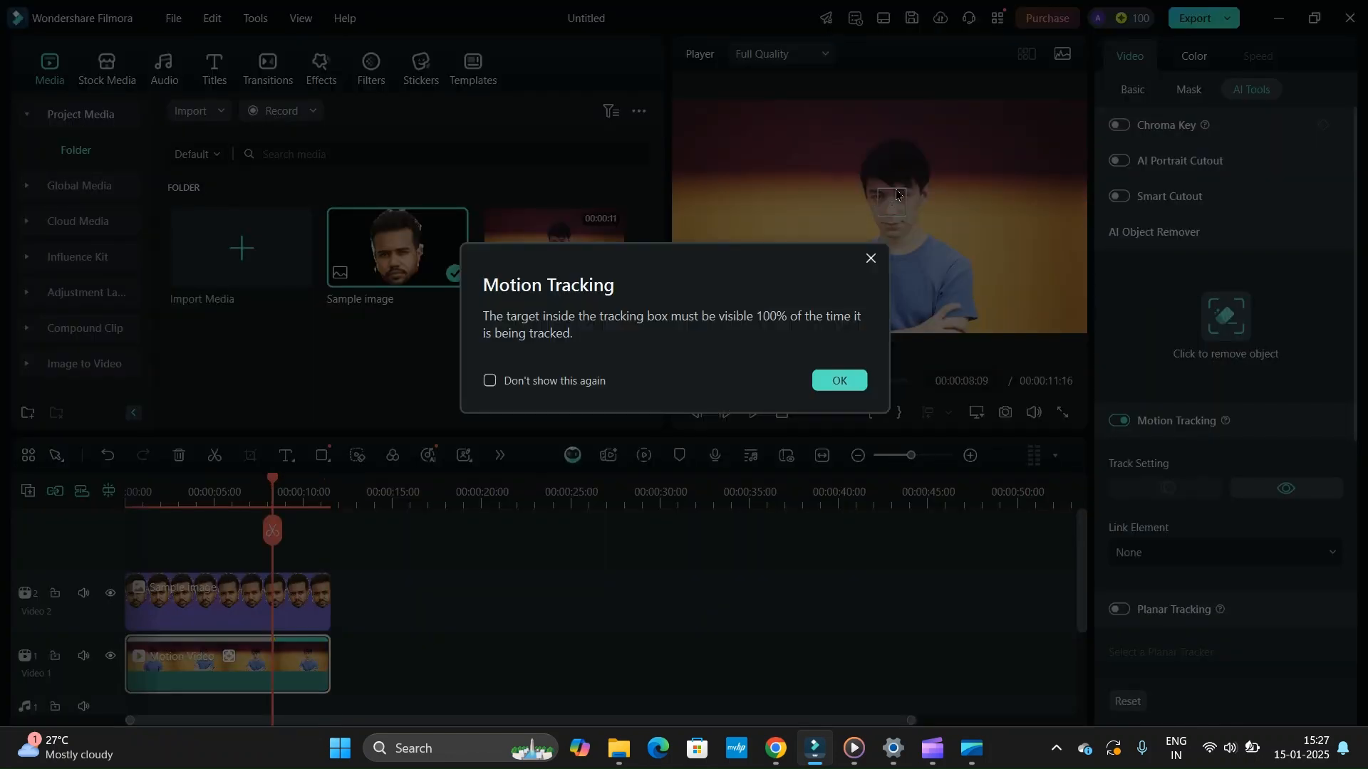
{"action": "left_click", "coordinate": [831, 379]}
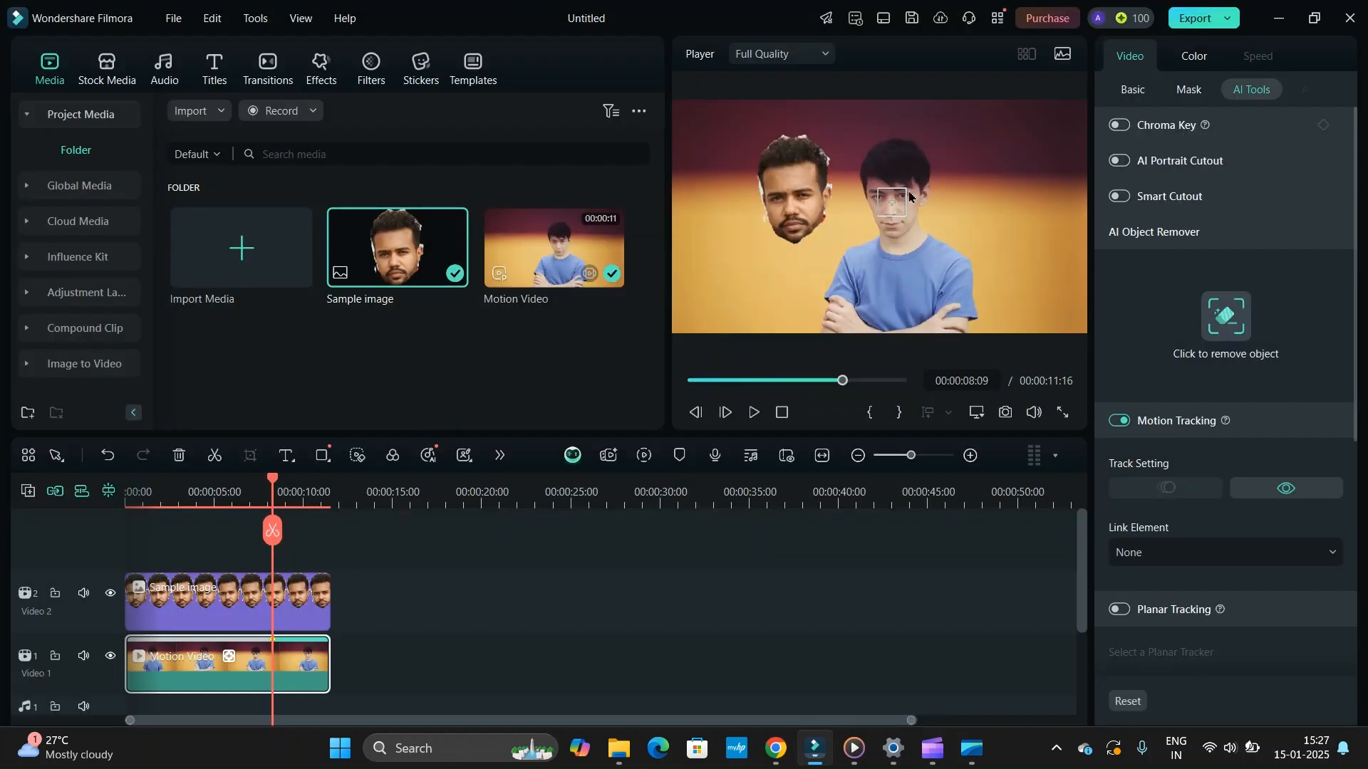
- Play the tracked video from the beginning to check the tracking box's movement, and return the playhead to the start
{"action": "key", "text": "Home"}
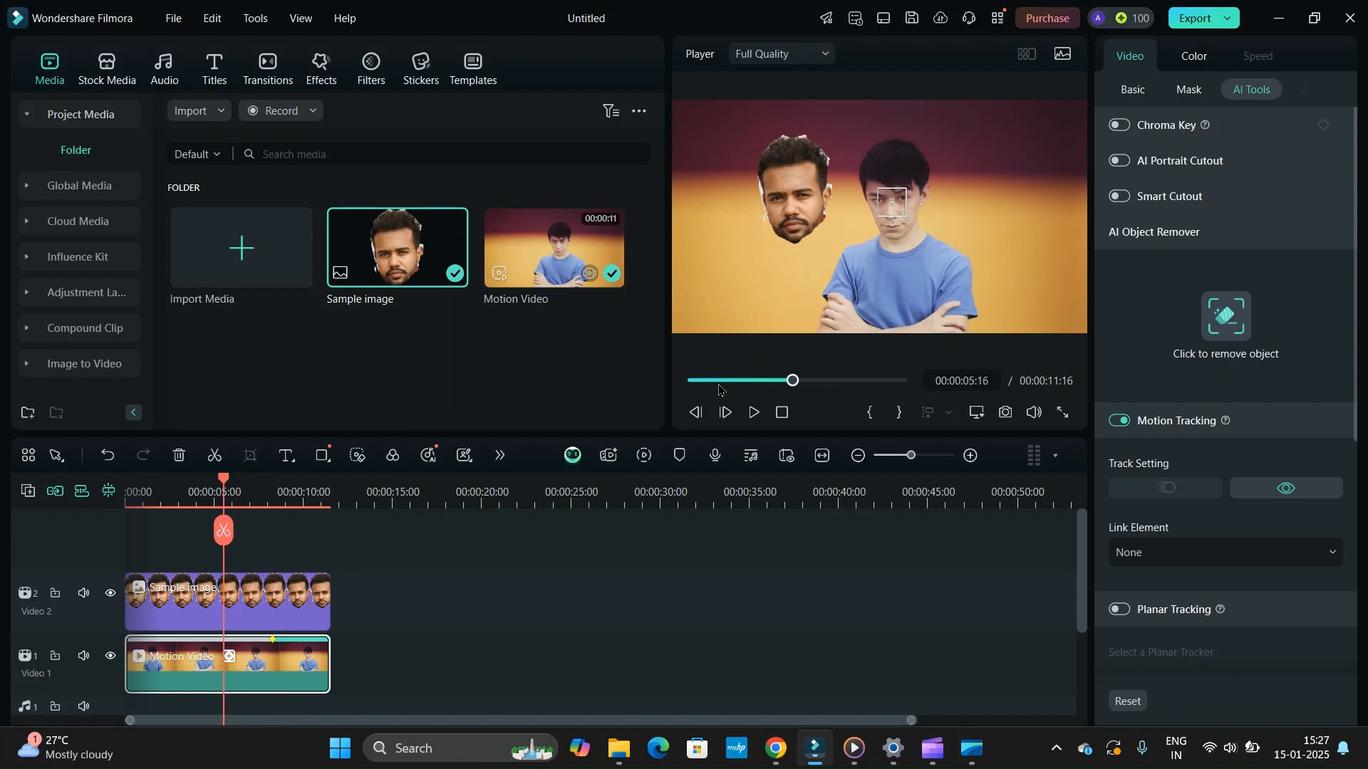
{"action": "left_click", "coordinate": [754, 412]}
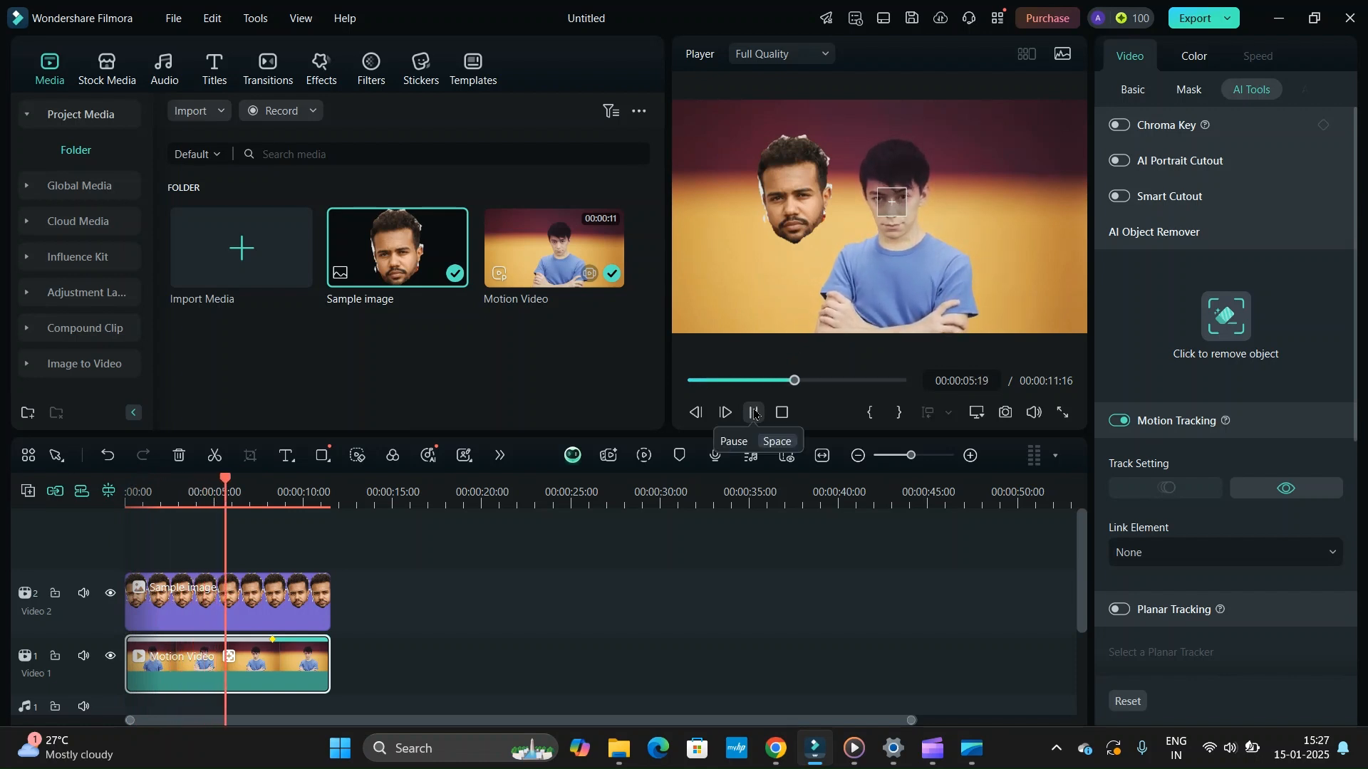
{"action": "left_click", "coordinate": [754, 413]}
{"action": "left_click_drag", "start_coordinate": [809, 381], "coordinate": [669, 382]}
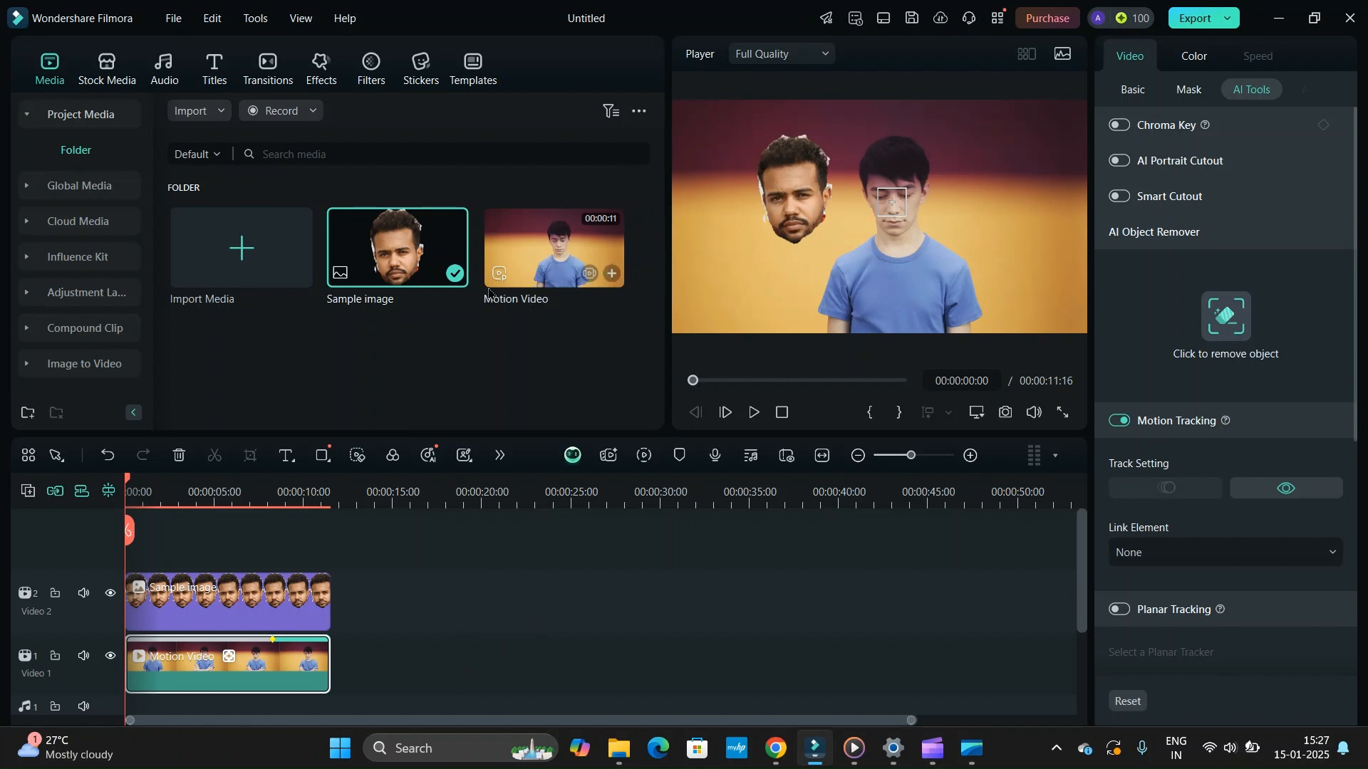
- Position the Sample image over the man's face at about X 56, Y 135 px, scale it to about 44%, and select the Motion Video clip
{"action": "left_click", "coordinate": [799, 182]}
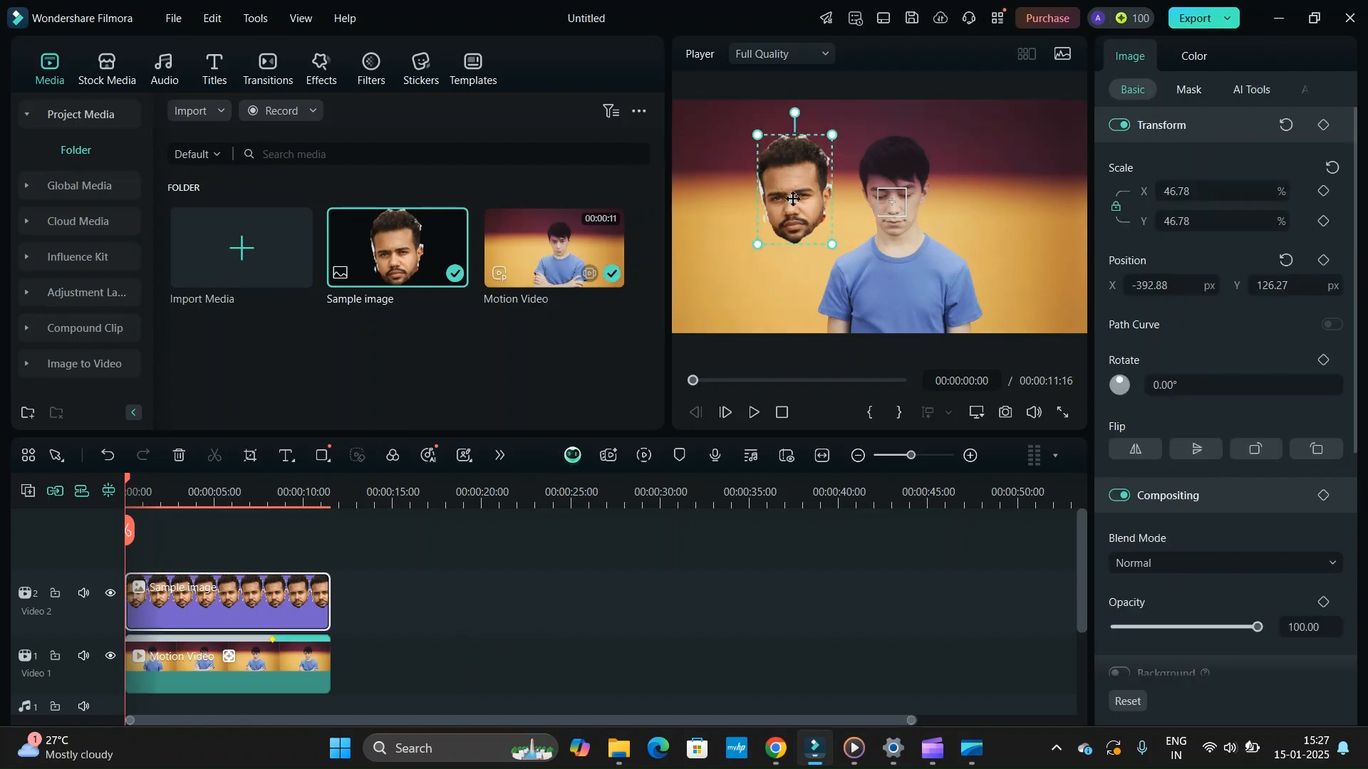
{"action": "left_click_drag", "start_coordinate": [794, 198], "coordinate": [893, 195]}
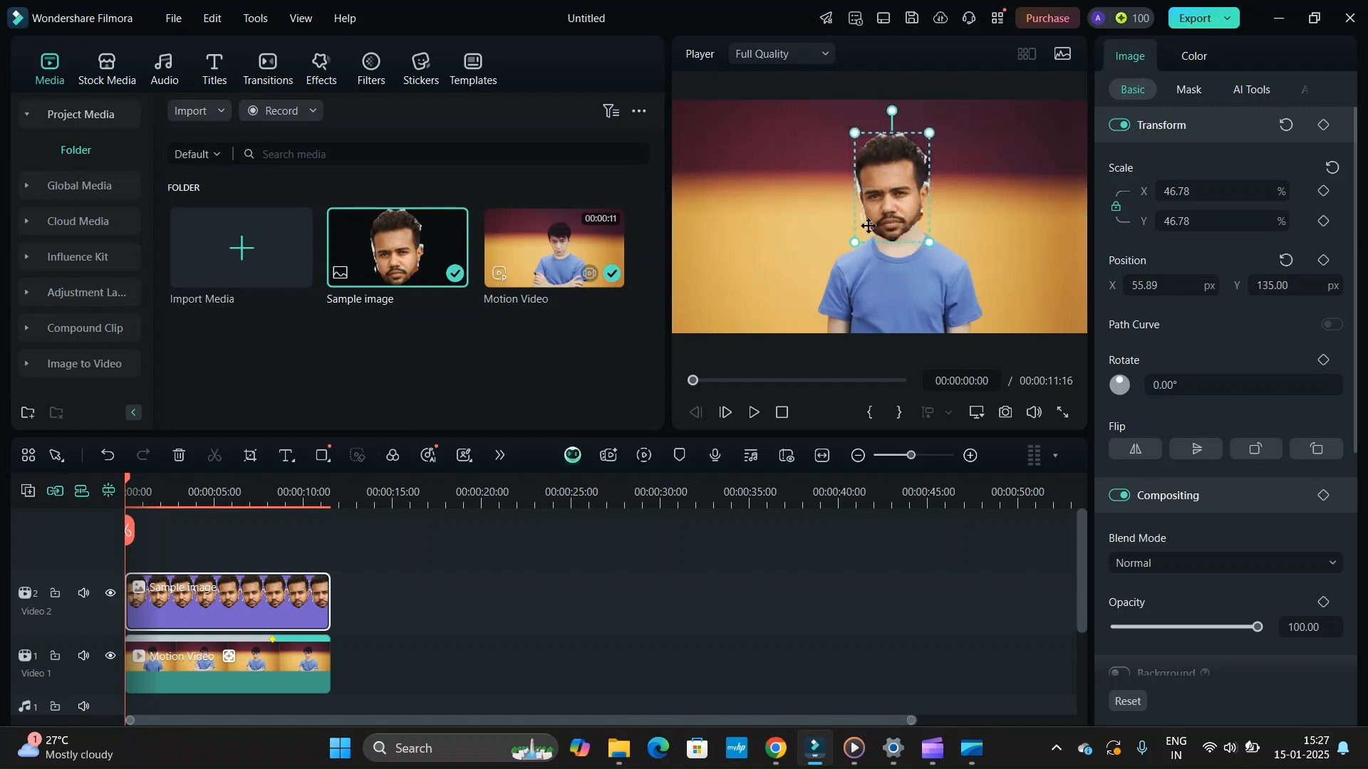
{"action": "left_click_drag", "start_coordinate": [854, 245], "coordinate": [857, 239]}
{"action": "left_click_drag", "start_coordinate": [902, 173], "coordinate": [899, 169]}
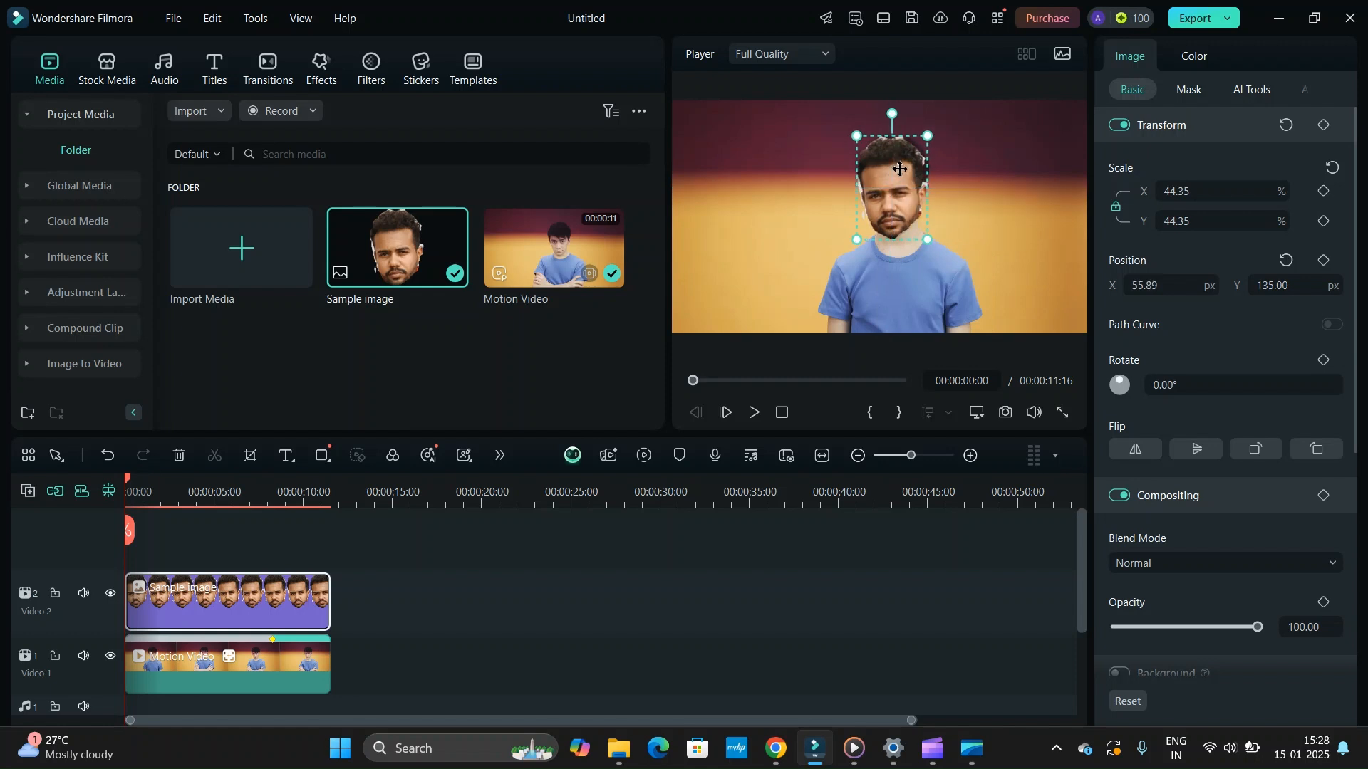
{"action": "left_click", "coordinate": [987, 176]}
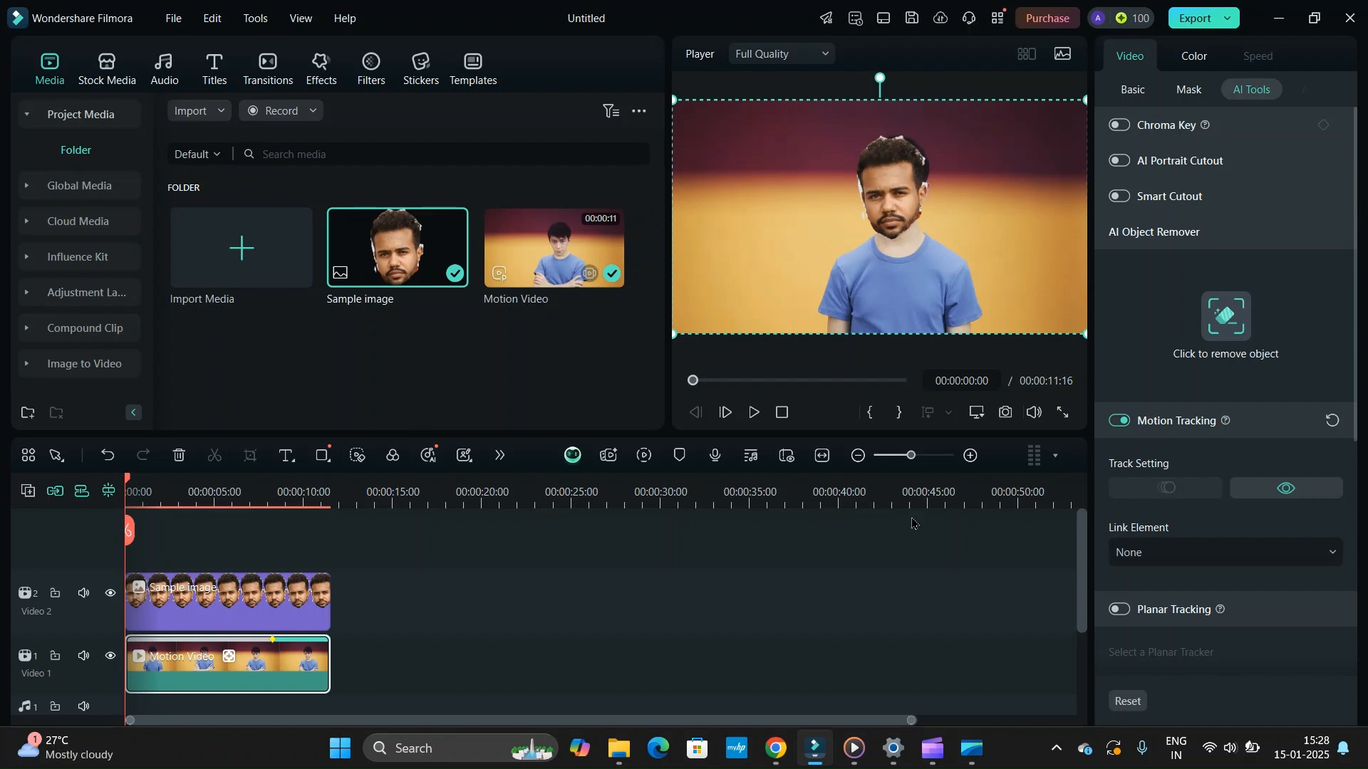
- Link the Sample image to the Motion Video clip's motion tracking as its Link Element
{"action": "left_click", "coordinate": [897, 219]}
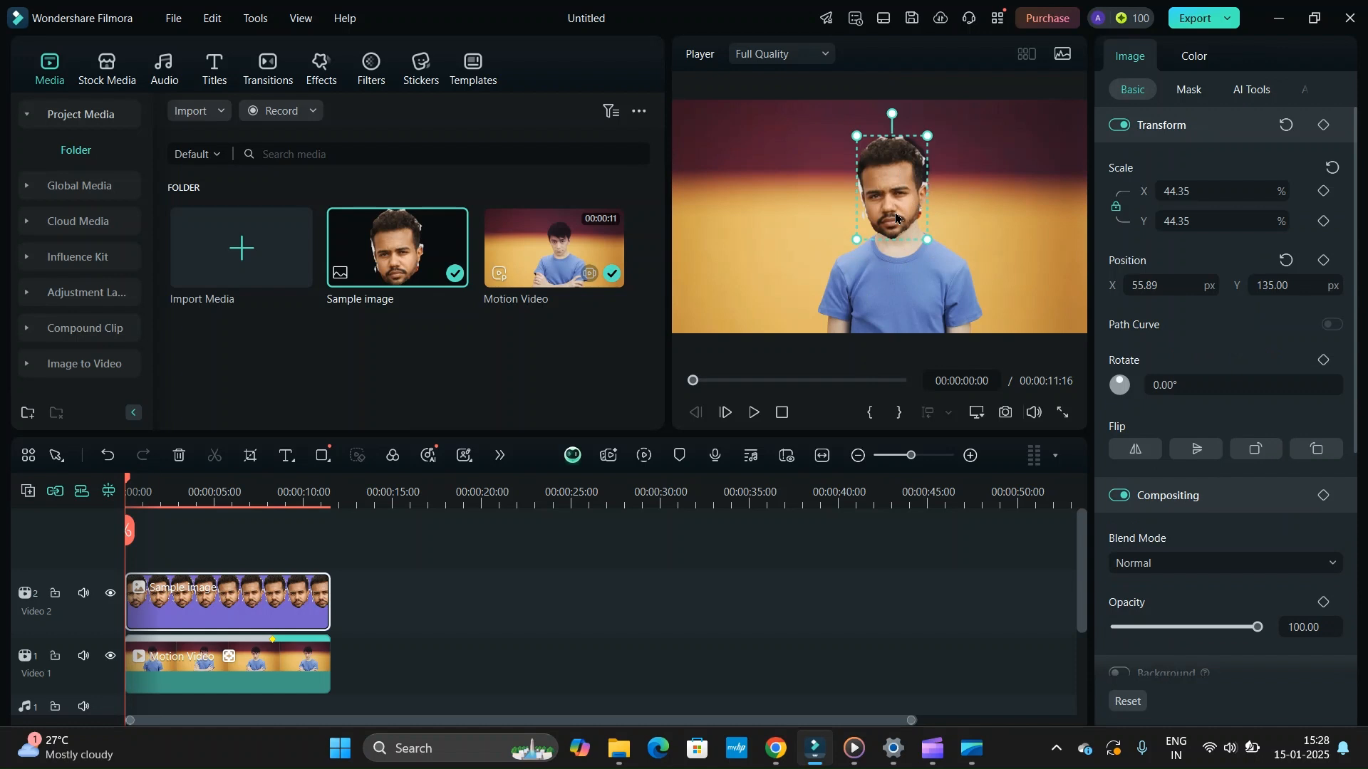
{"action": "left_click", "coordinate": [1024, 185]}
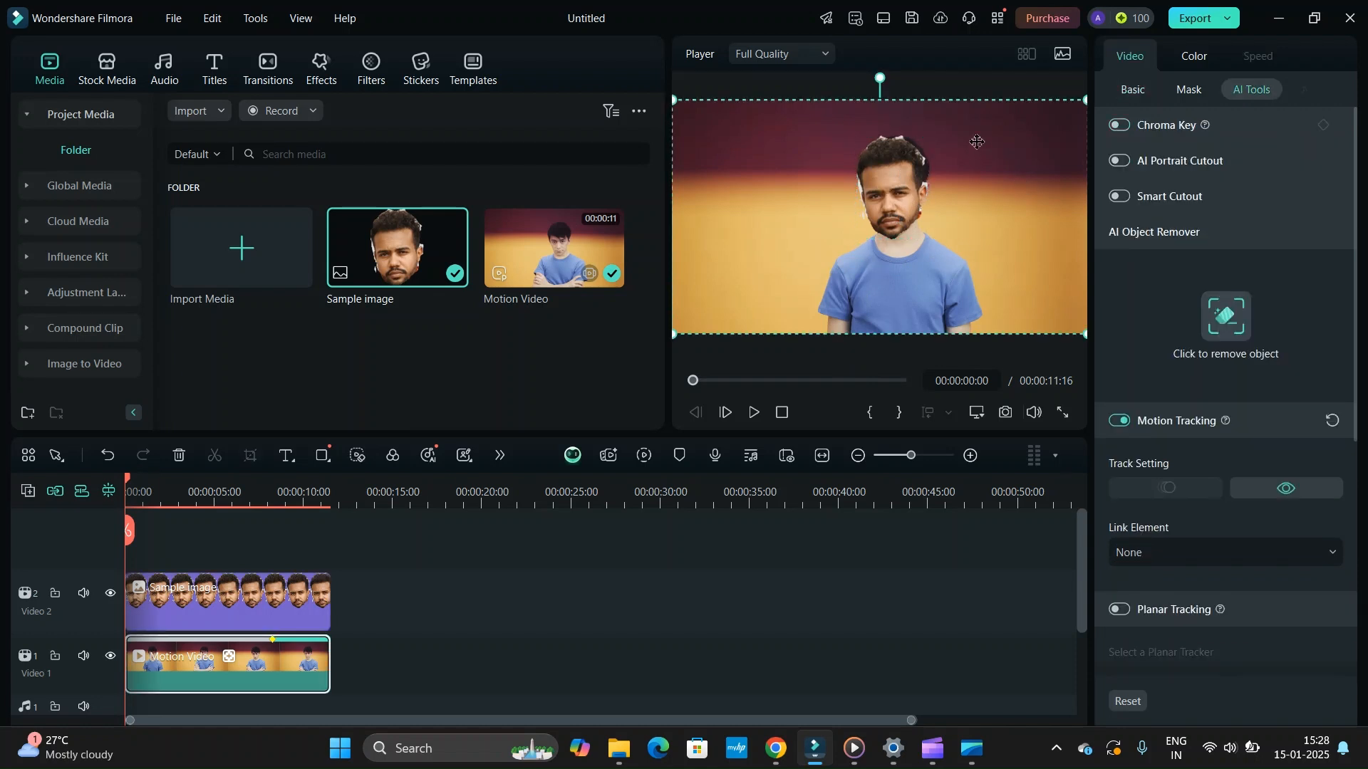
{"action": "left_click", "coordinate": [892, 233]}
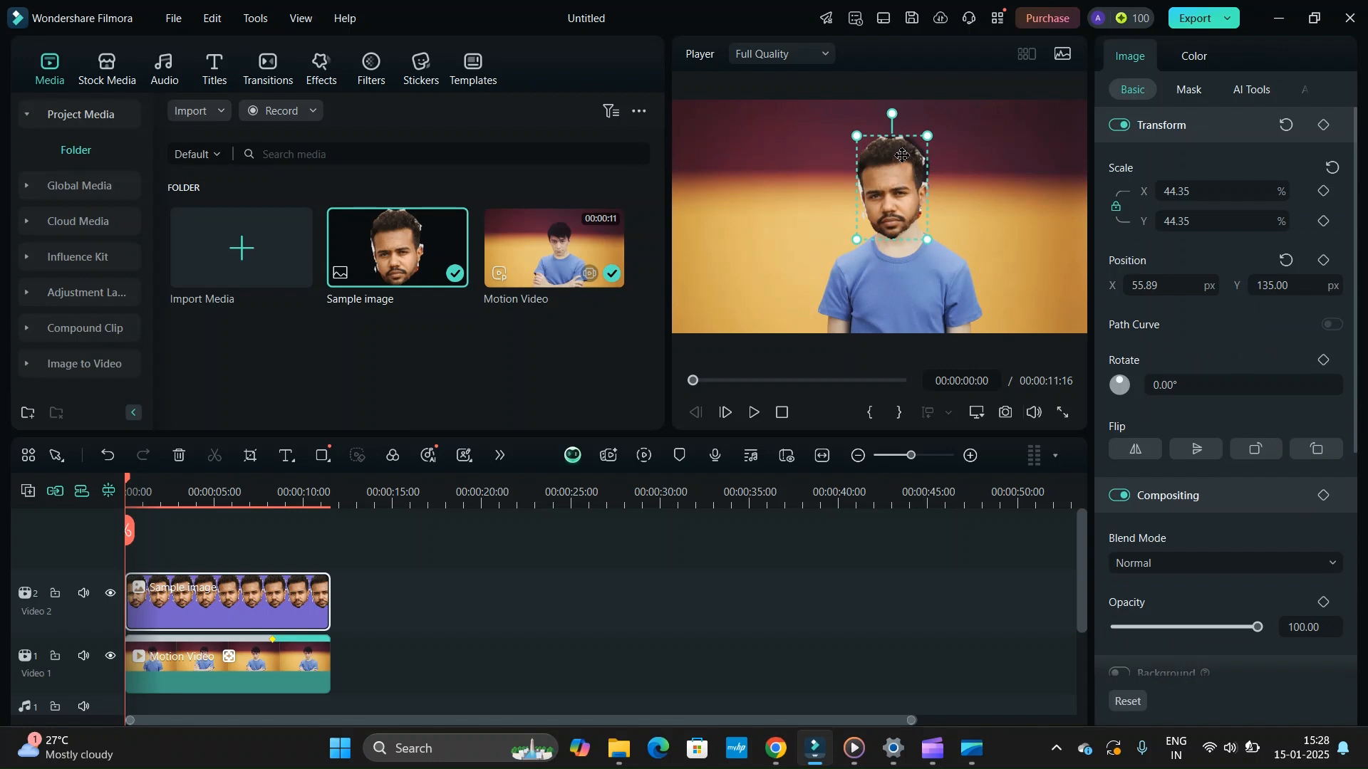
{"action": "left_click", "coordinate": [250, 654]}
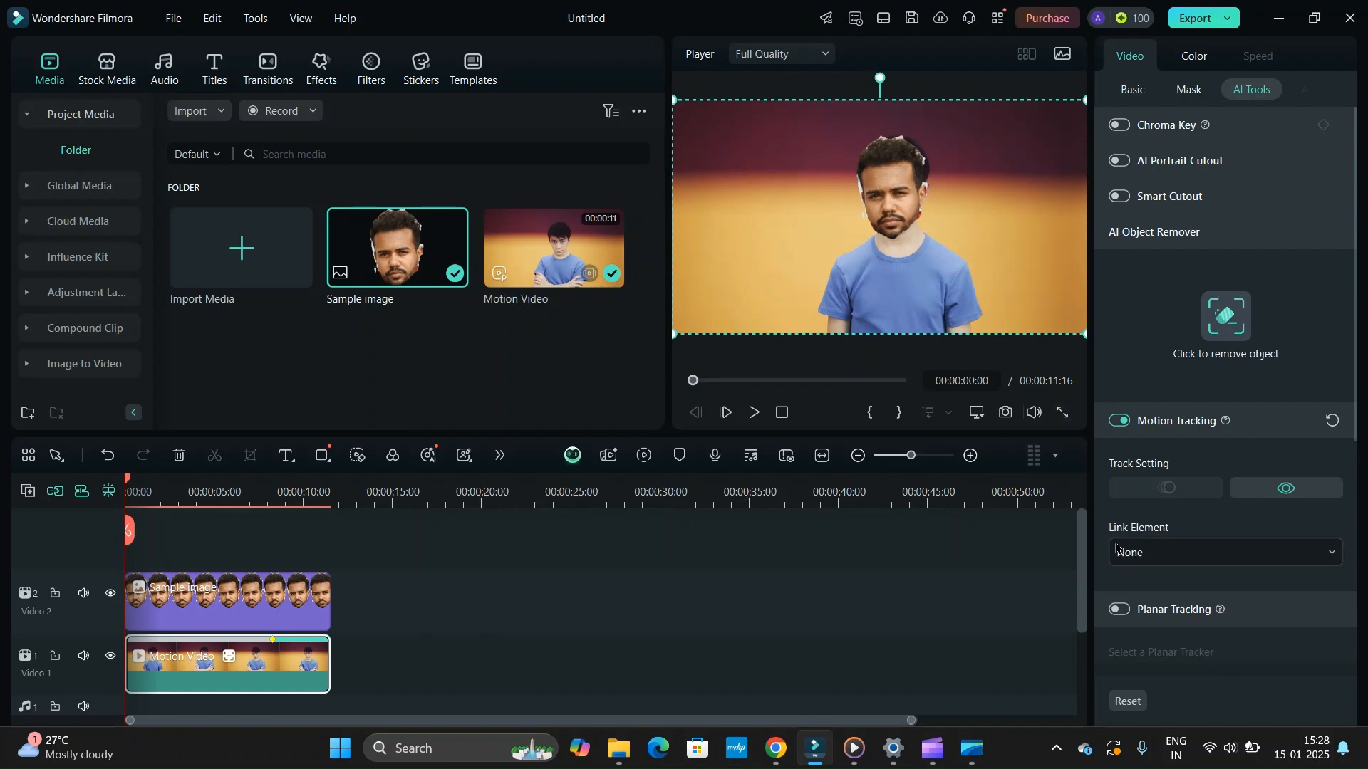
{"action": "left_click", "coordinate": [1164, 550]}
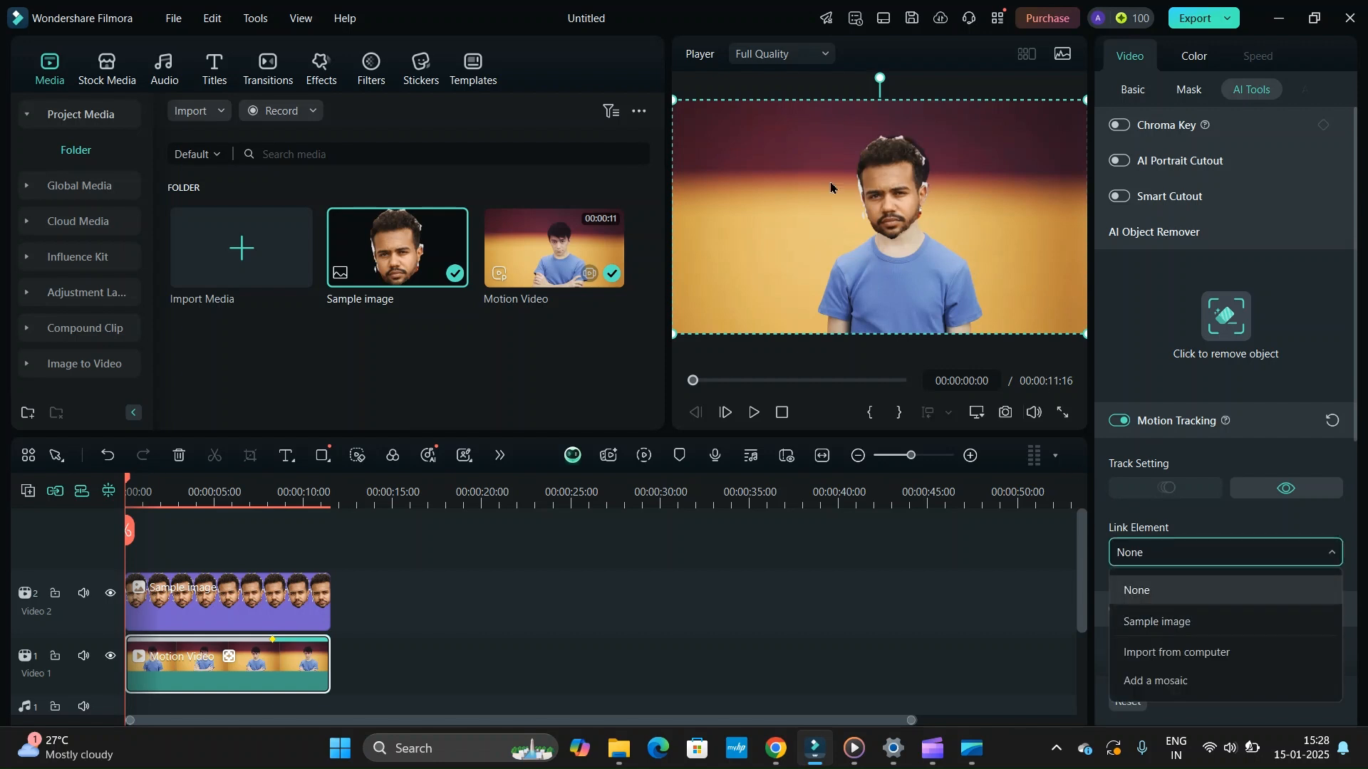
{"action": "left_click", "coordinate": [1146, 622]}
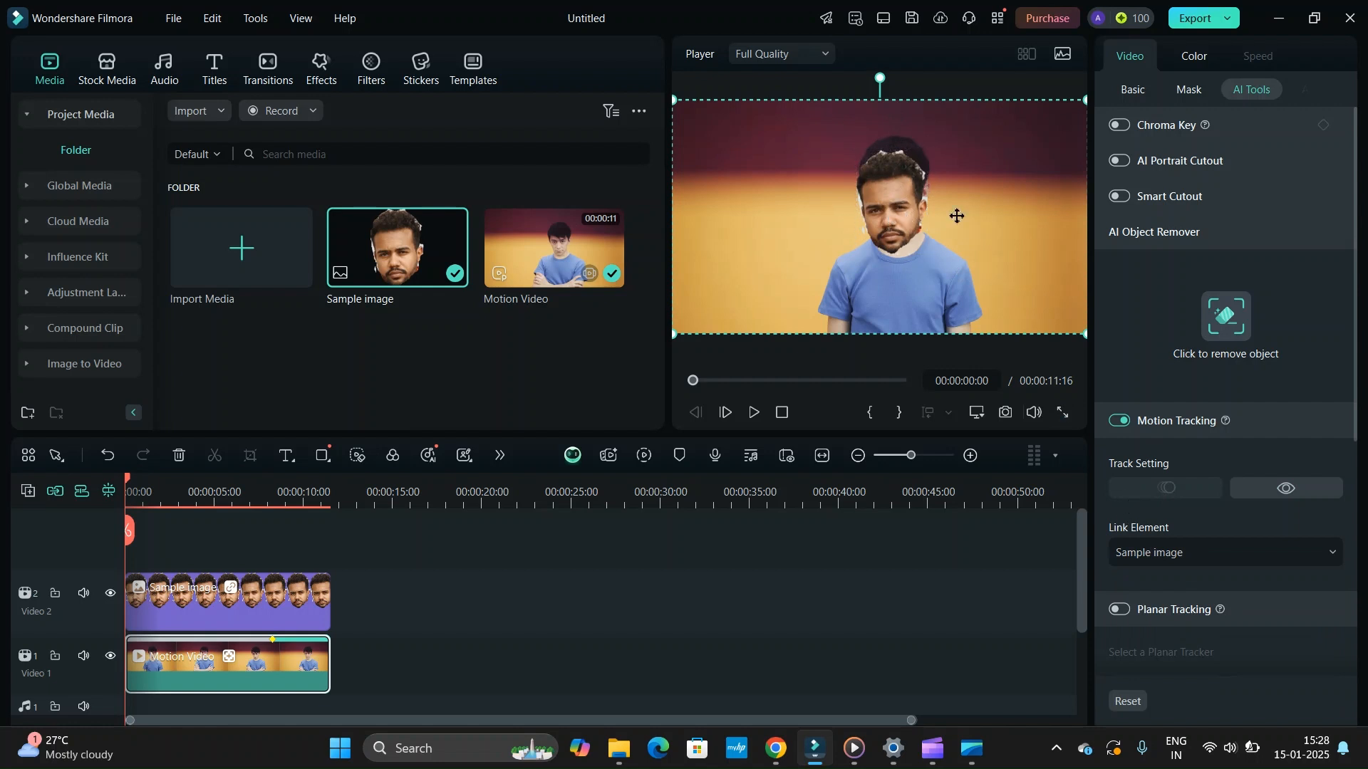
- Move the linked Sample image back up over the man's face, at about X 56, Y 135 px, and reselect the Motion Video clip
{"action": "left_click", "coordinate": [892, 204]}
{"action": "left_click_drag", "start_coordinate": [892, 205], "coordinate": [895, 193]}
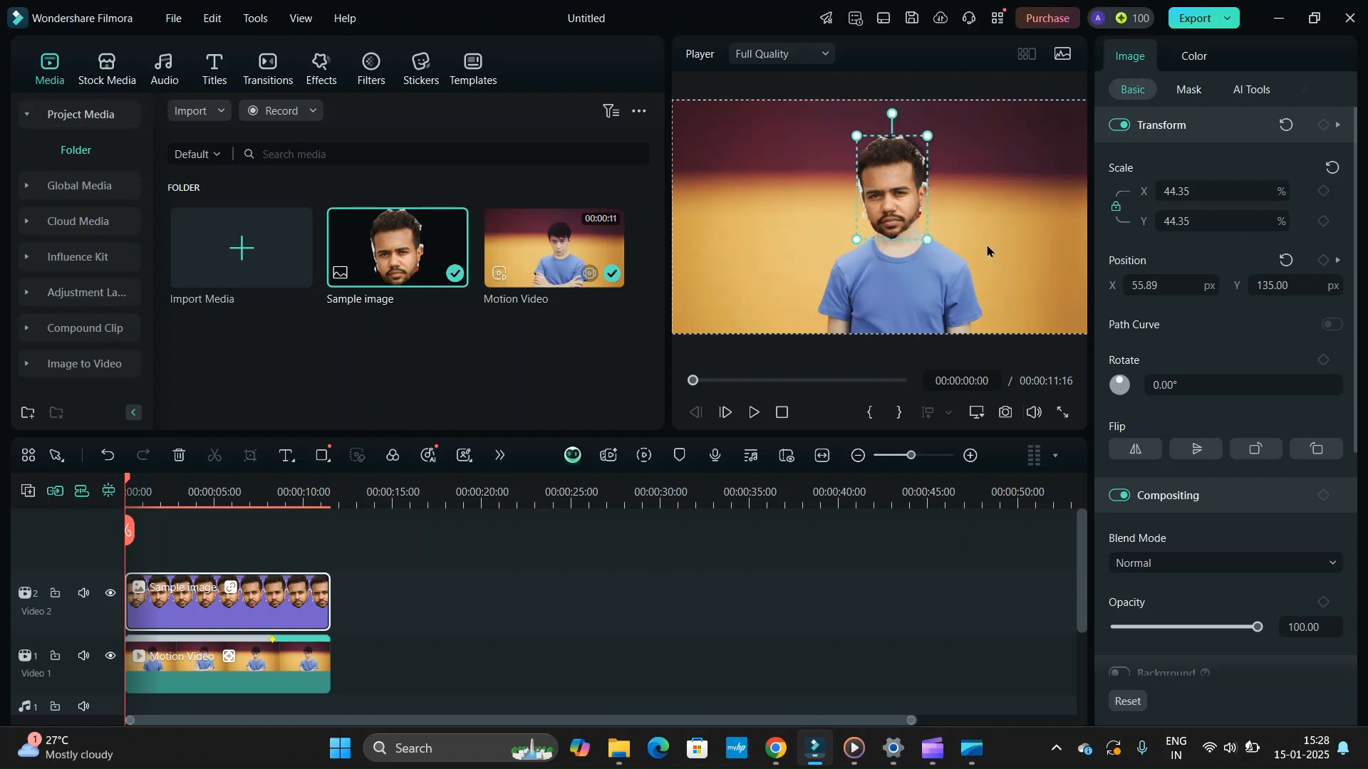
{"action": "left_click", "coordinate": [989, 246]}
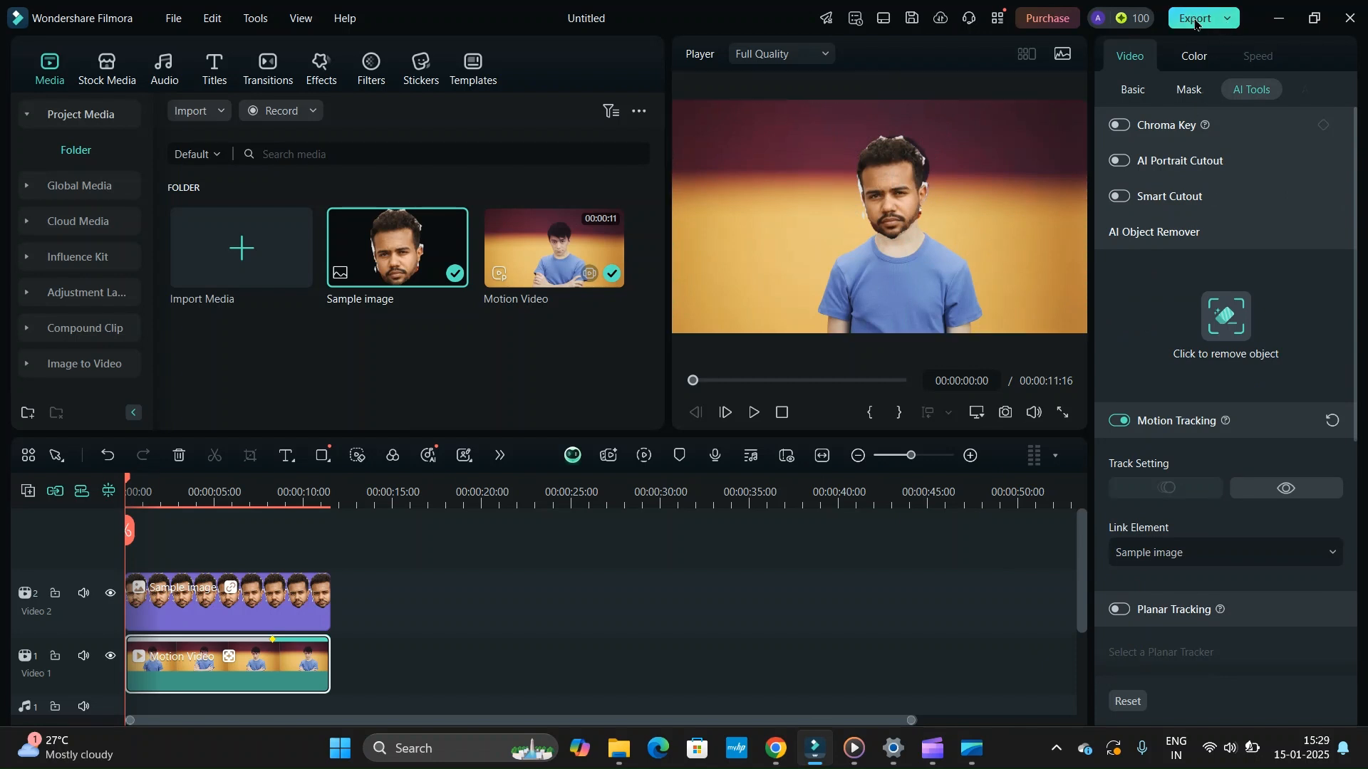
- View the local export settings and close them without exporting
{"action": "left_click", "coordinate": [1196, 25]}
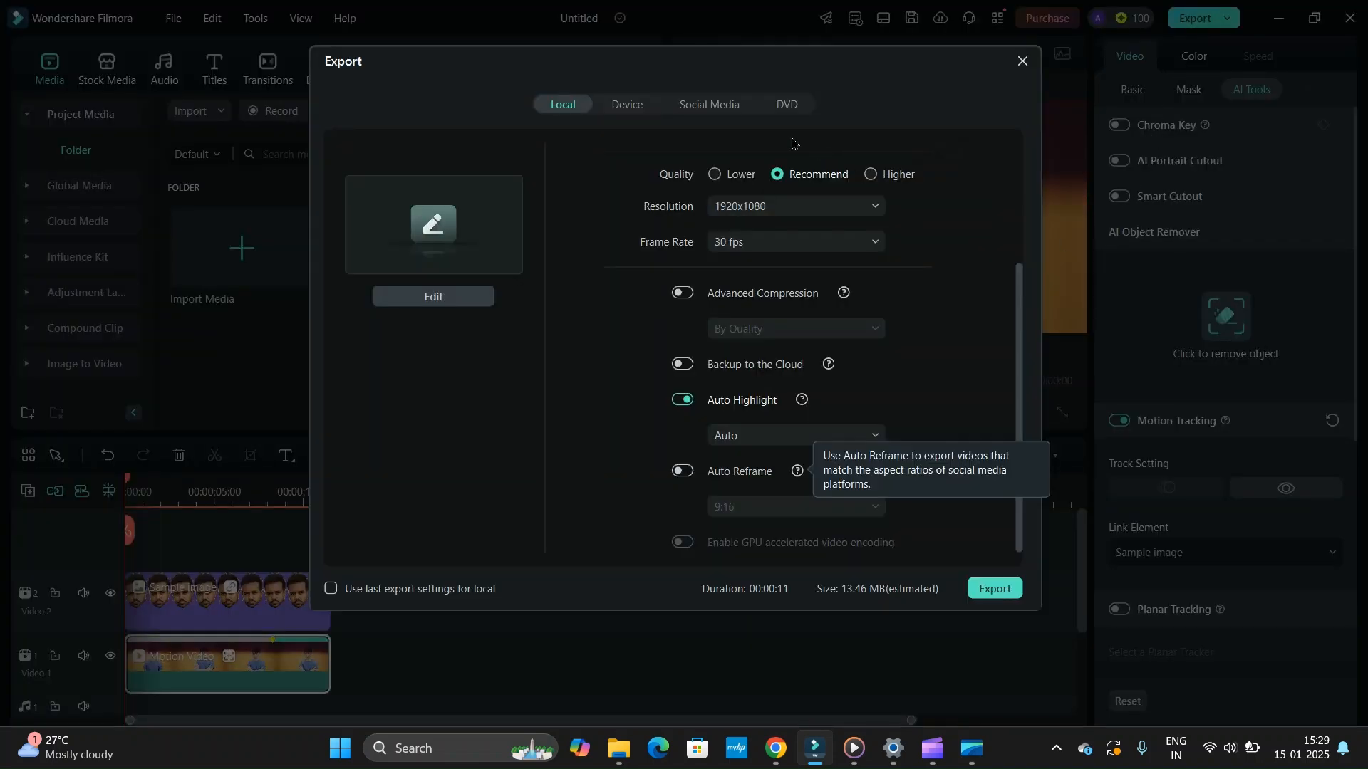
{"action": "left_click", "coordinate": [1022, 61]}
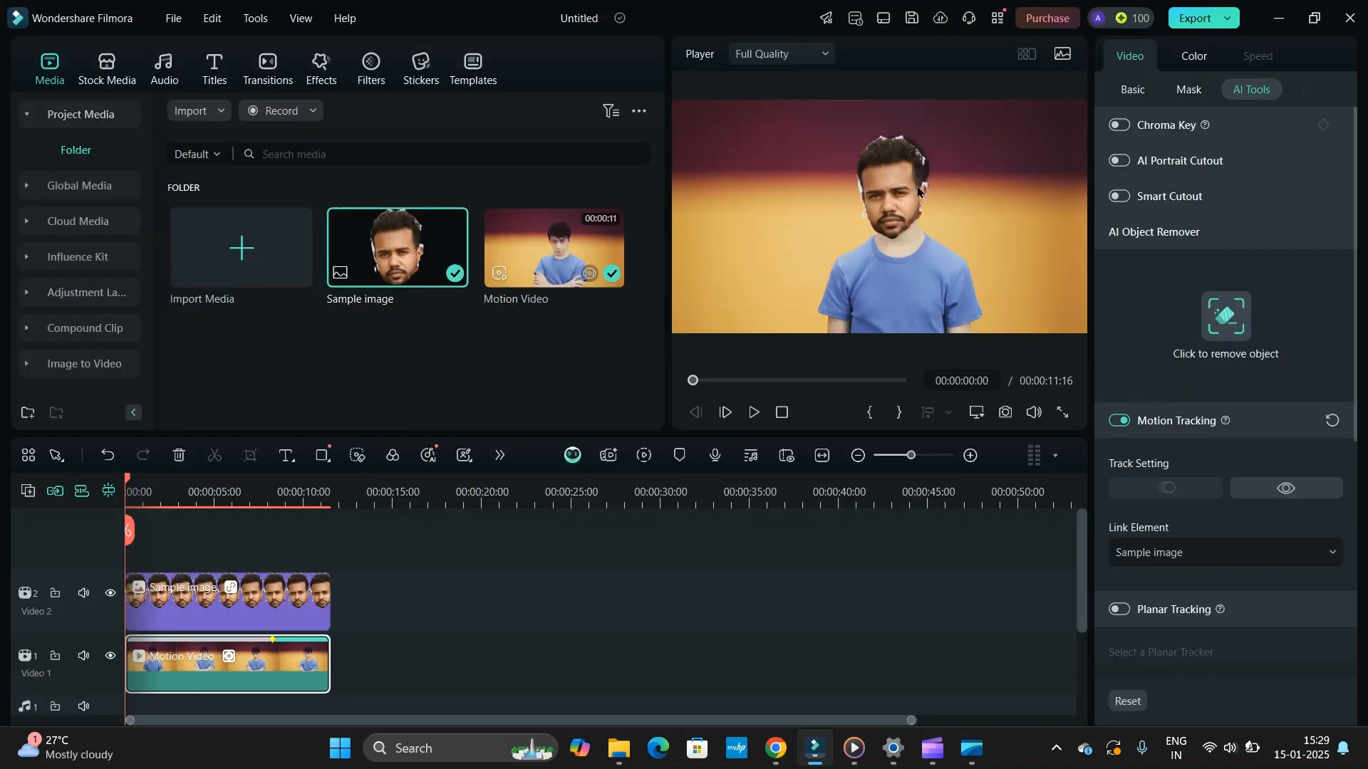
- Play the video twice from the beginning to check how the linked face follows the man's head, and pause near the end
{"action": "left_click", "coordinate": [754, 413]}
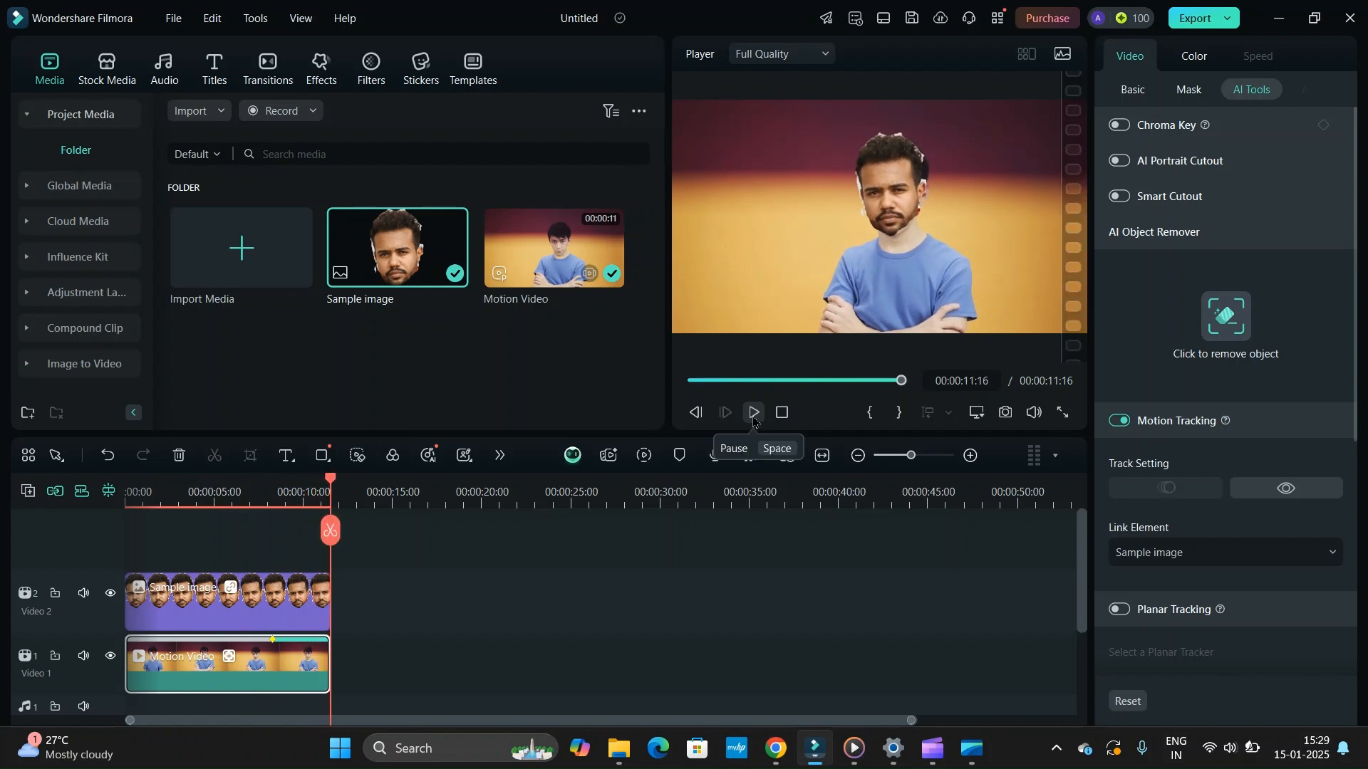
{"action": "left_click_drag", "start_coordinate": [902, 381], "coordinate": [693, 381]}
{"action": "left_click", "coordinate": [751, 423]}
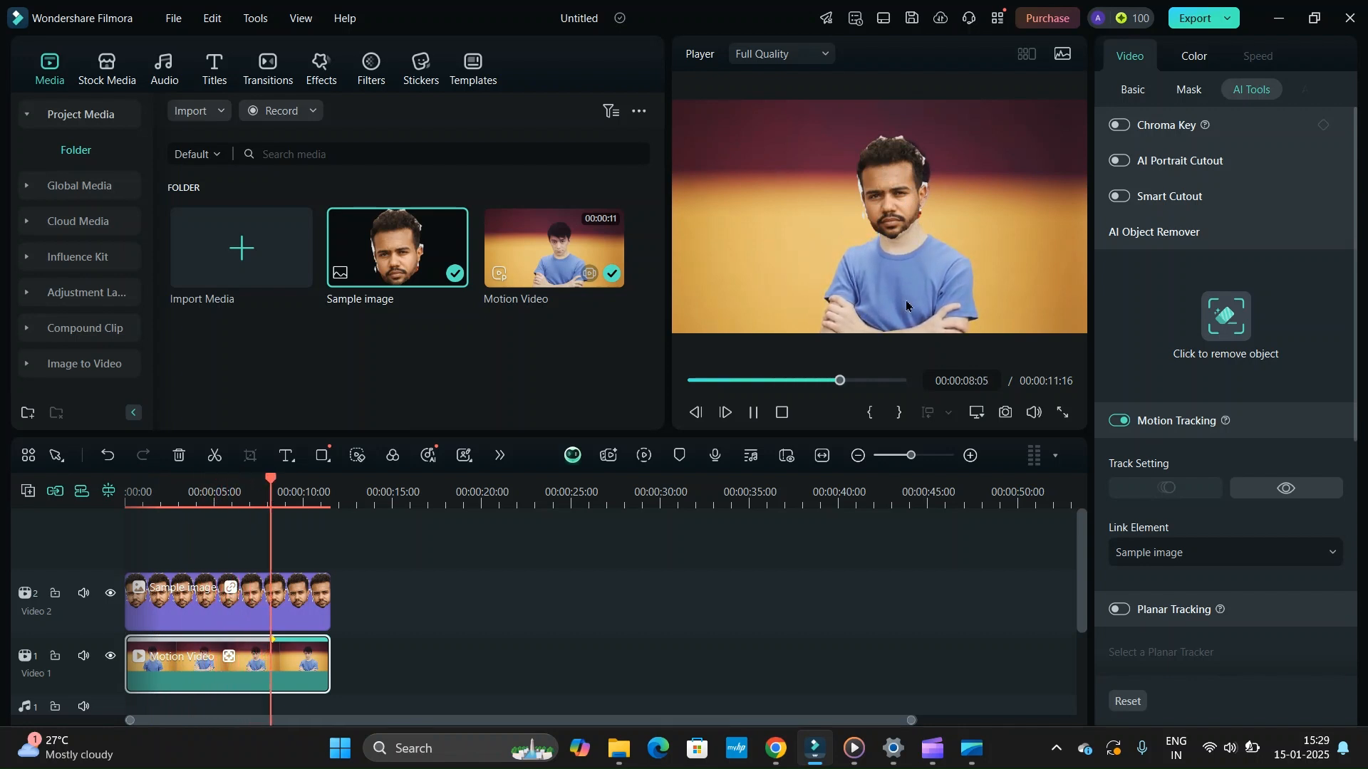
{"action": "left_click", "coordinate": [754, 415]}
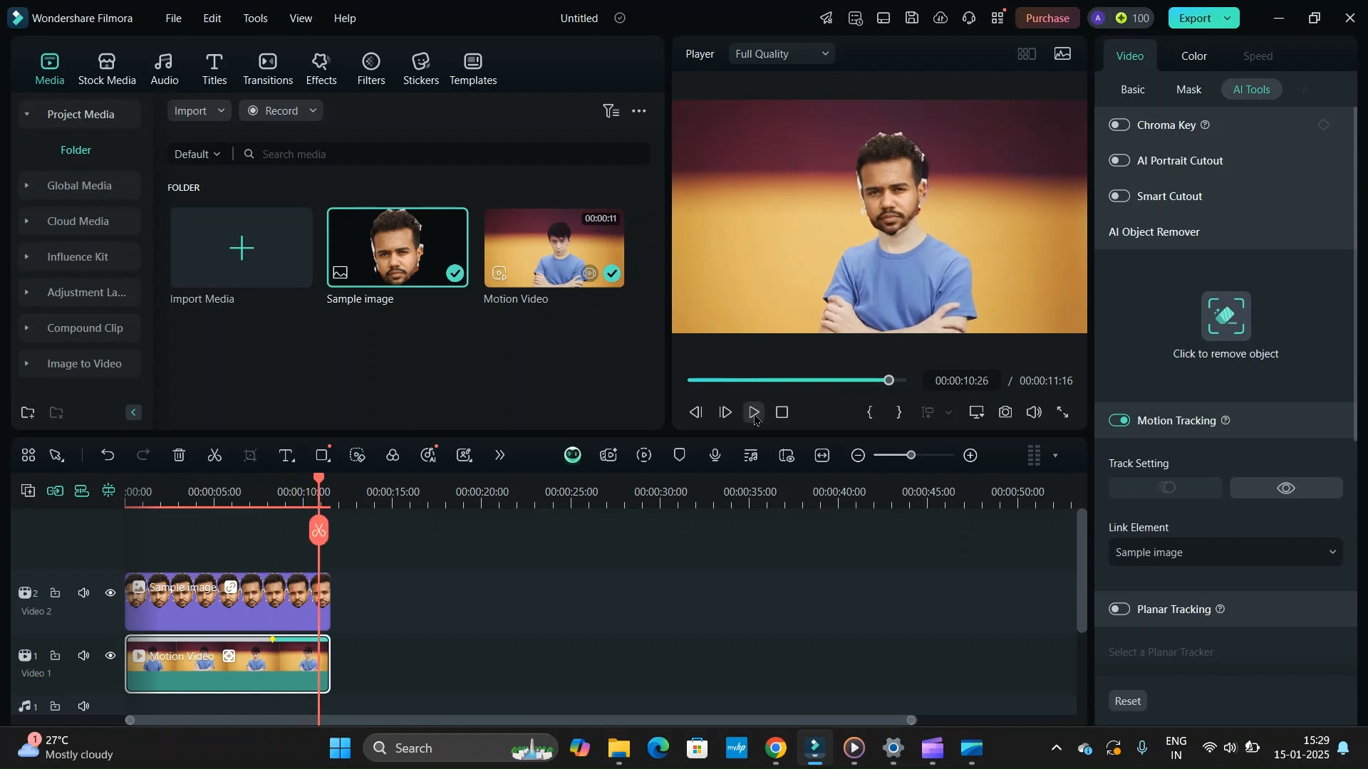